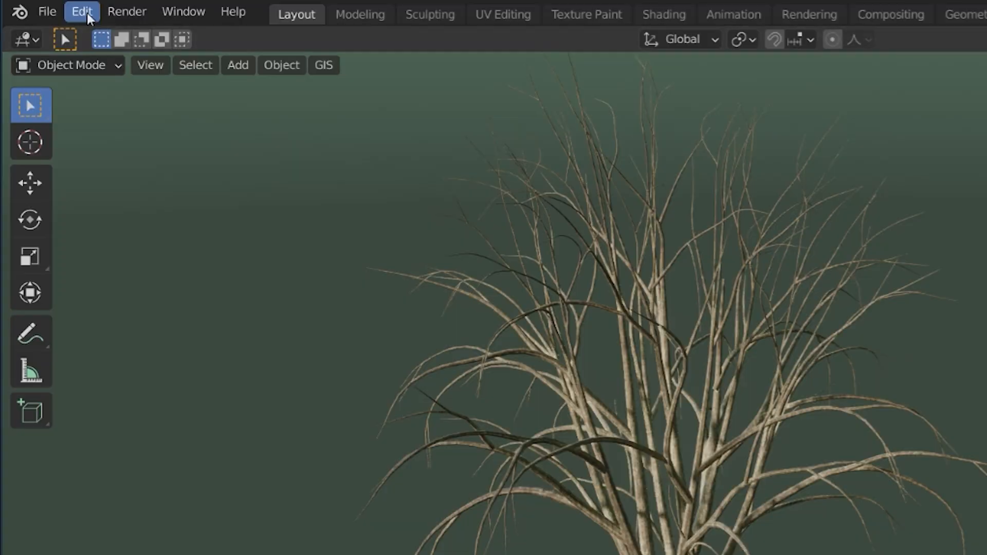
{"action": "left_click", "coordinate": [57, 179]}
{"action": "key", "text": "Return"}
{"action": "left_click", "coordinate": [214, 117]}
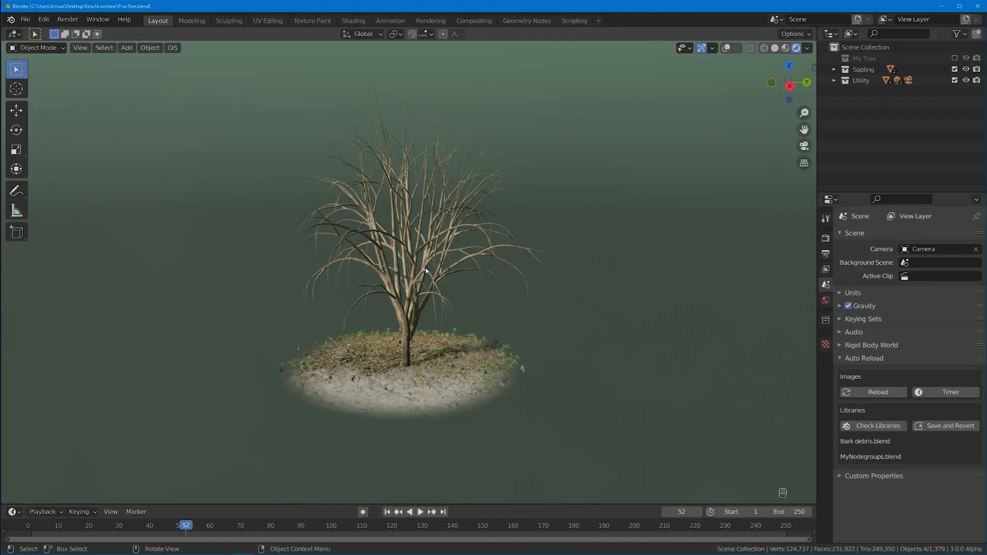
Fly around the Sapling-generated tree to examine its branches, the trunk forks and where the trunk meets the ground.
{"action": "key", "text": "shift+f"}
{"action": "key", "text": "shift+f"}
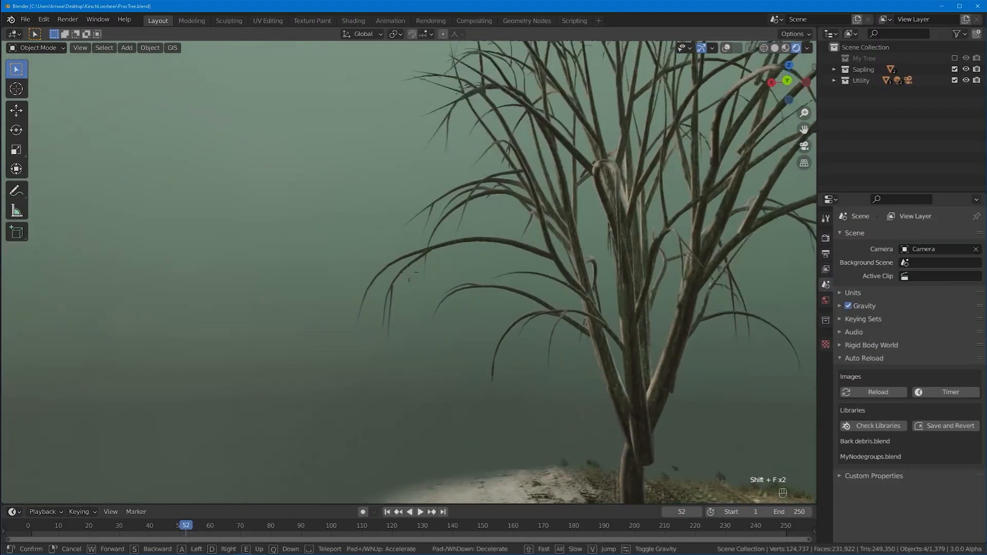
{"action": "key", "text": "w"}
{"action": "key", "text": "d"}
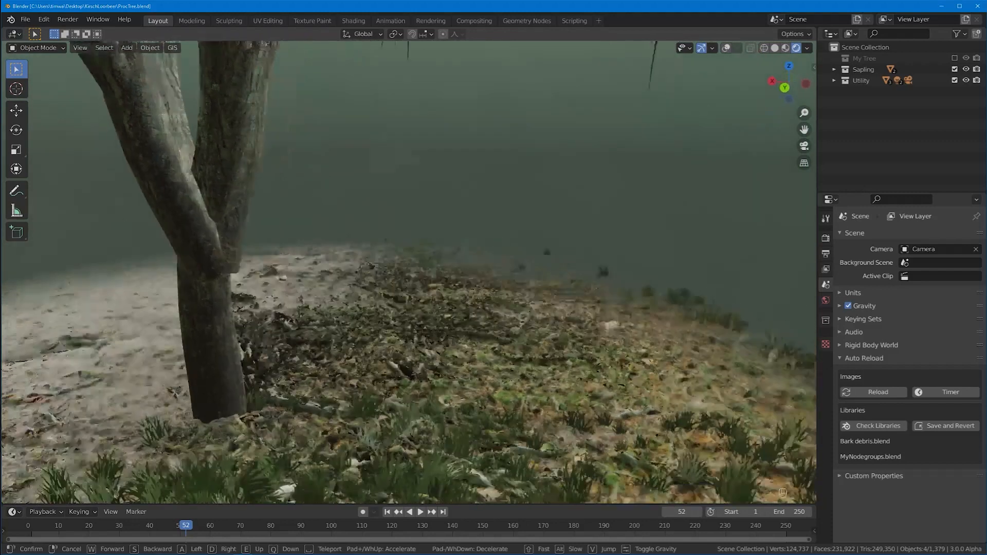
{"action": "key", "text": "Escape"}
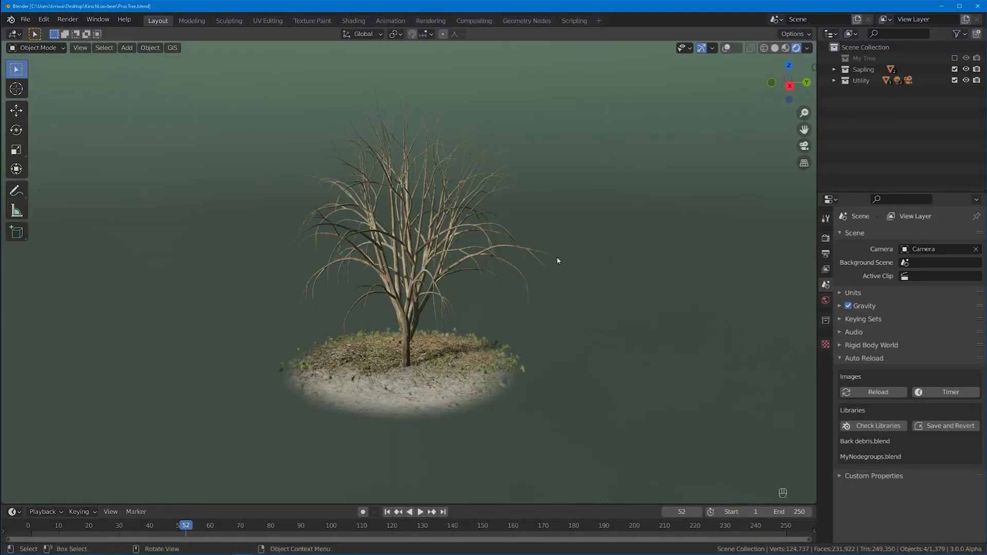
{"action": "key", "text": "shift+f"}
{"action": "key", "text": "w"}
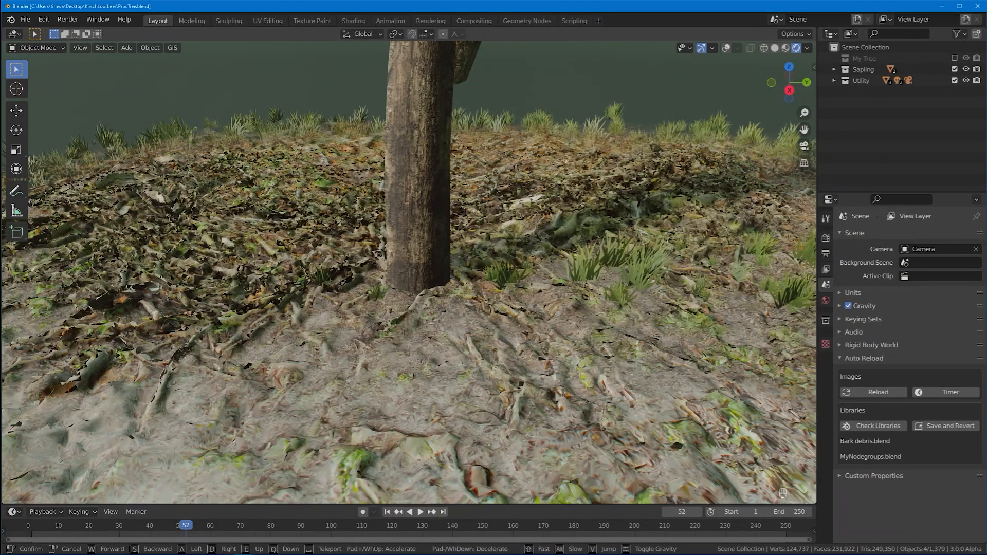
{"action": "key", "text": "Escape"}
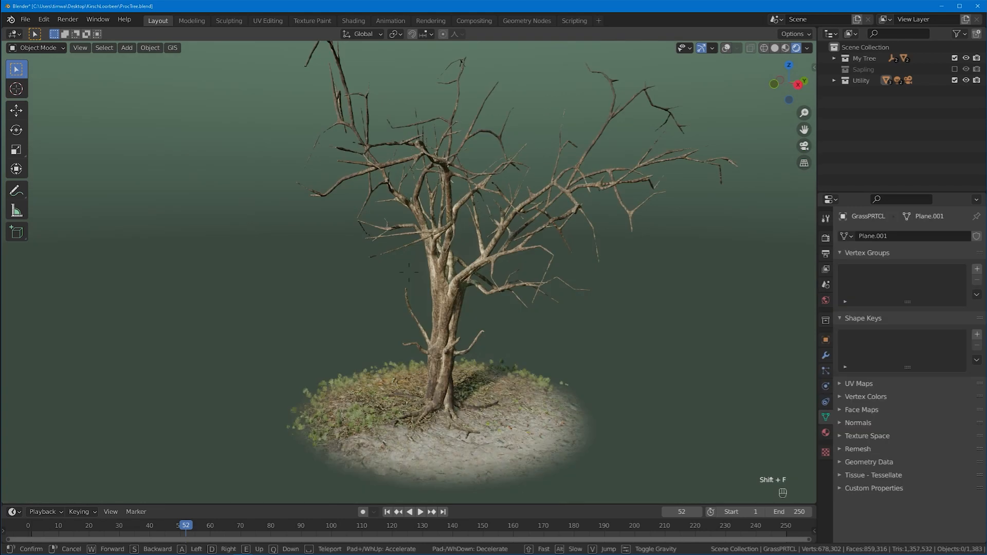
Examine the My Tree model up close, including its trunk, root flare and overall branch structure.
{"action": "key", "text": "shift+f"}
{"action": "key", "text": "w"}
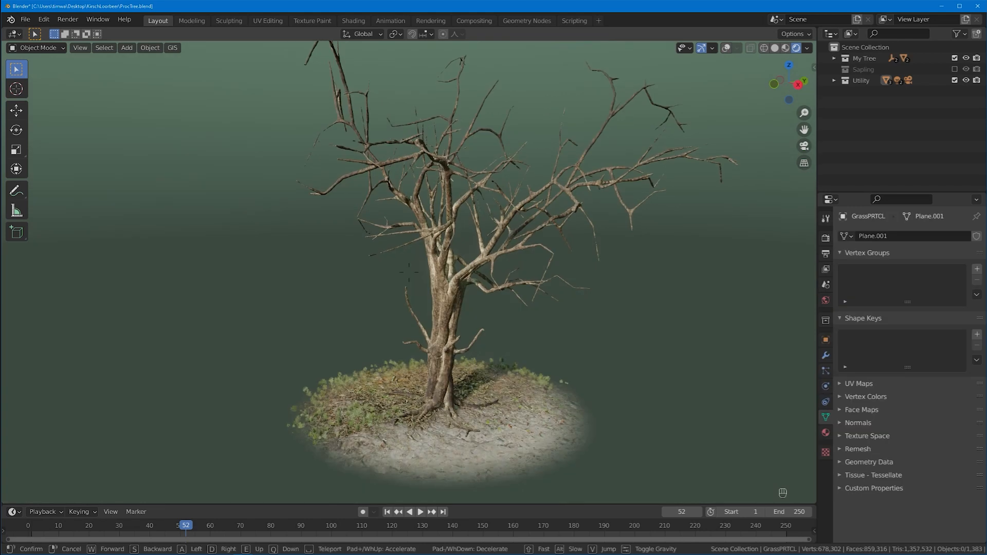
{"action": "key", "text": "w"}
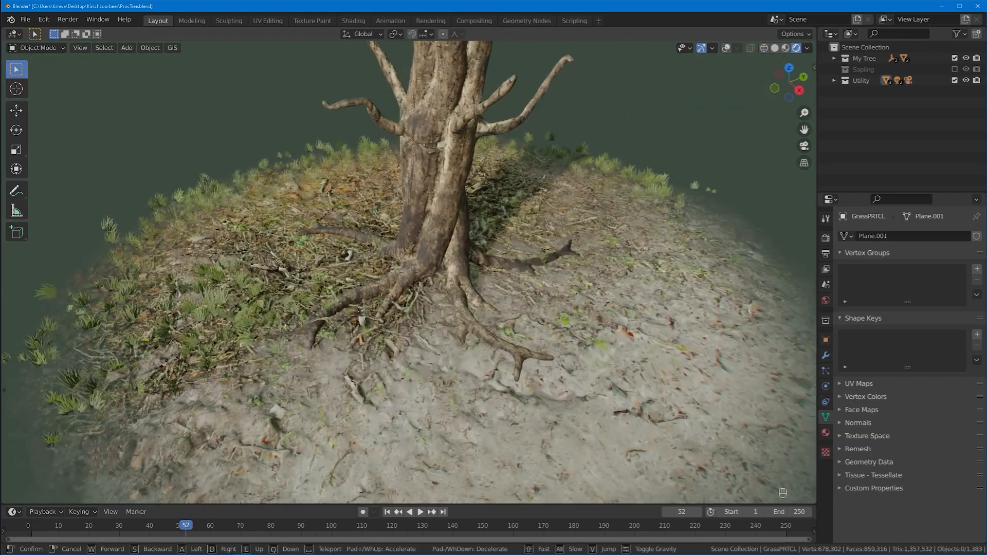
{"action": "key", "text": "s"}
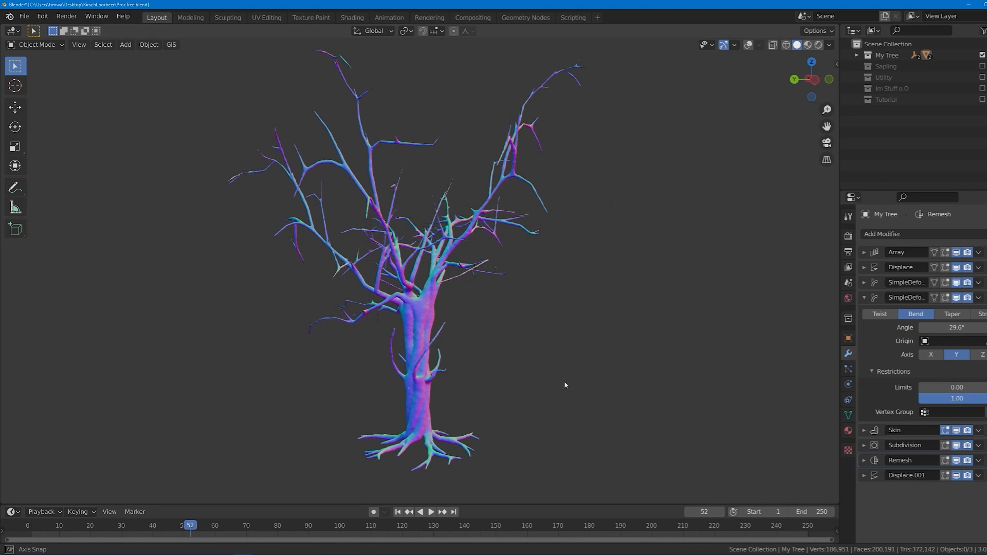
{"action": "middle_click_drag", "start_coordinate": [564, 385], "coordinate": [791, 381]}
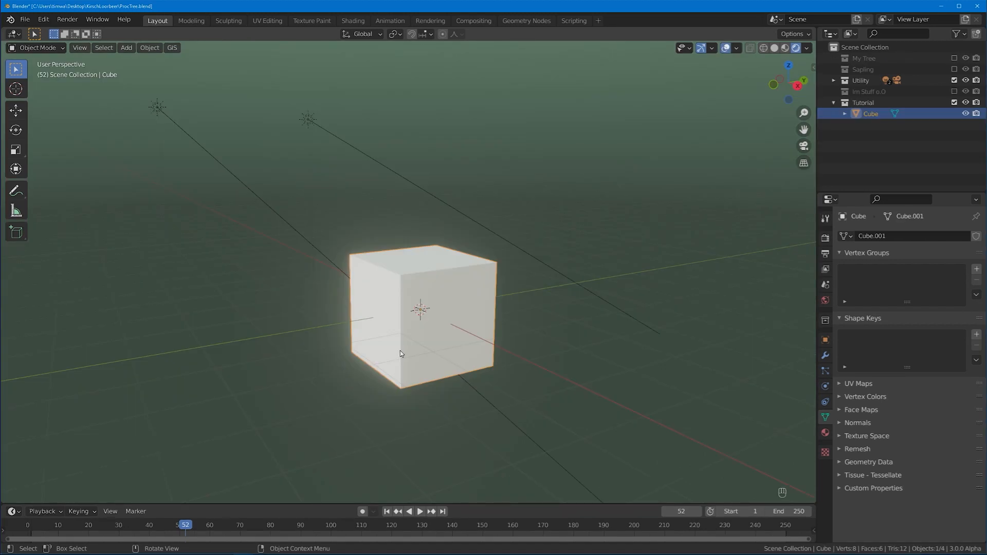
Merge all vertices of the cube into a single vertex with Collapse.
{"action": "key", "text": "Tab"}
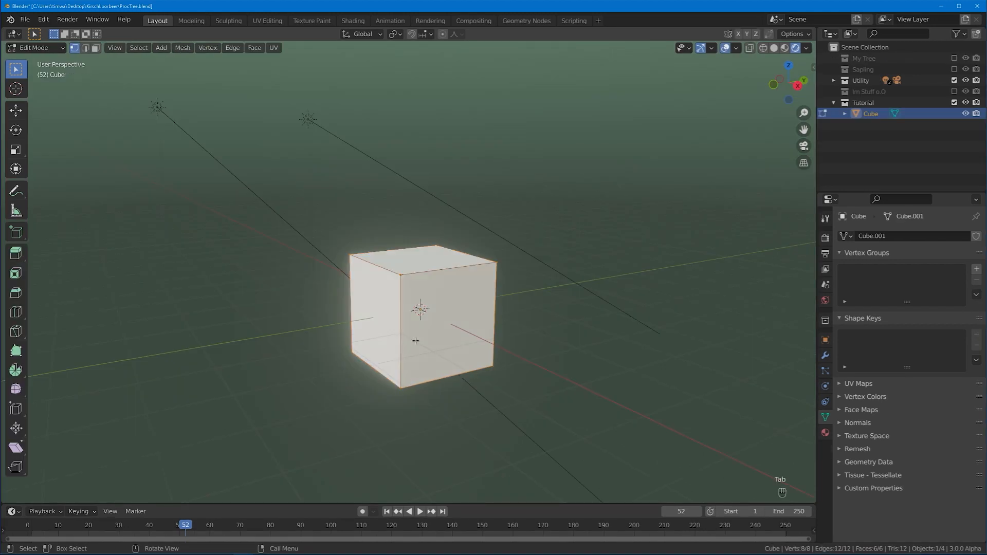
{"action": "key", "text": "m"}
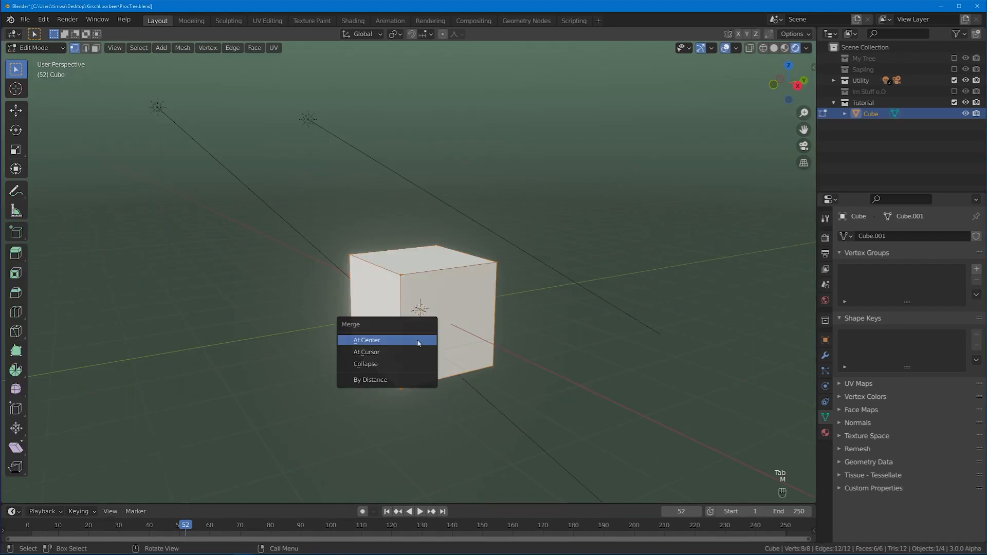
{"action": "left_click", "coordinate": [382, 364]}
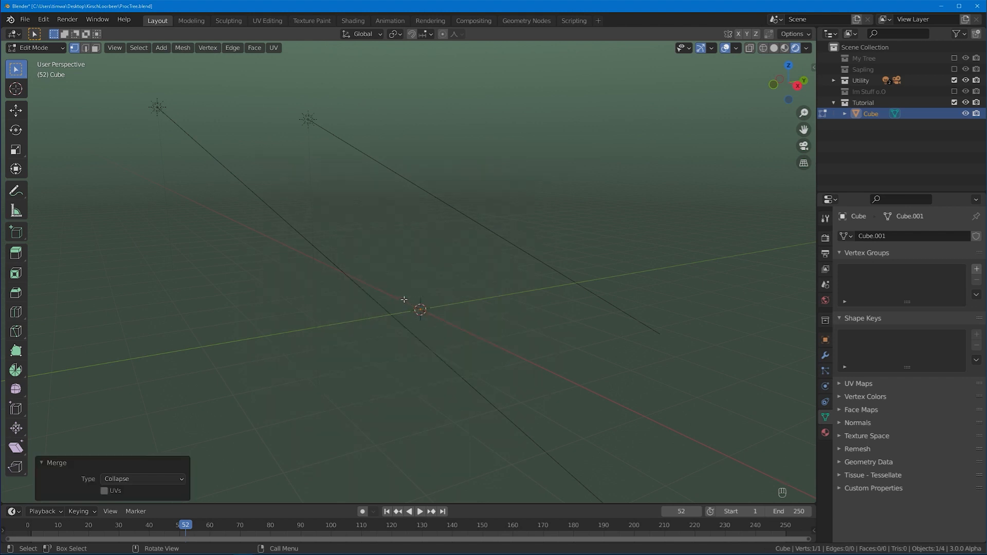
In the right view, move the vertex about 0.3 m along Y and extrude it upward into a trunk line that arches outward as a branch.
{"action": "key", "text": "KP_3"}
{"action": "middle_click_drag", "start_coordinate": [346, 305], "coordinate": [377, 320], "text": "shift"}
{"action": "scroll", "coordinate": [377, 320], "scroll_direction": "up", "scroll_amount": 1}
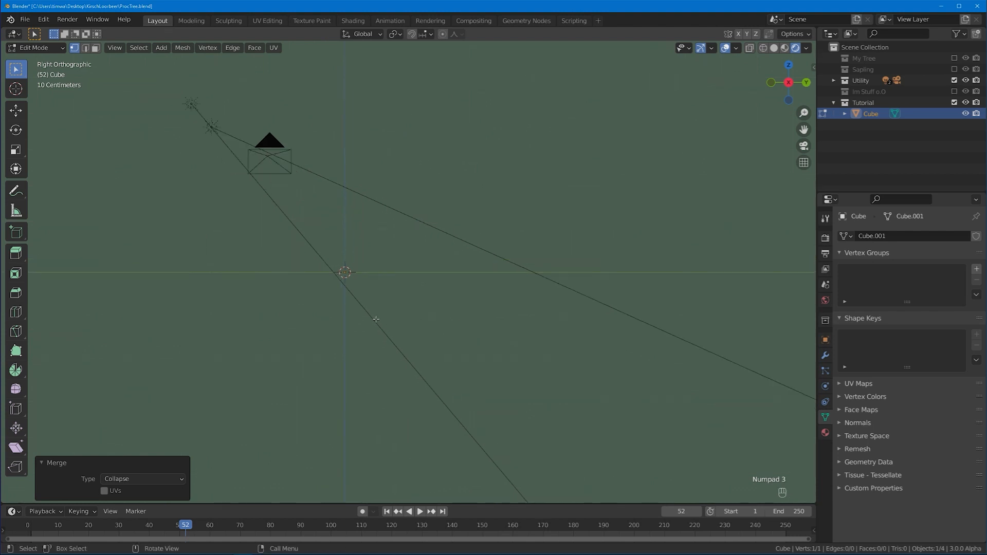
{"action": "key", "text": "e"}
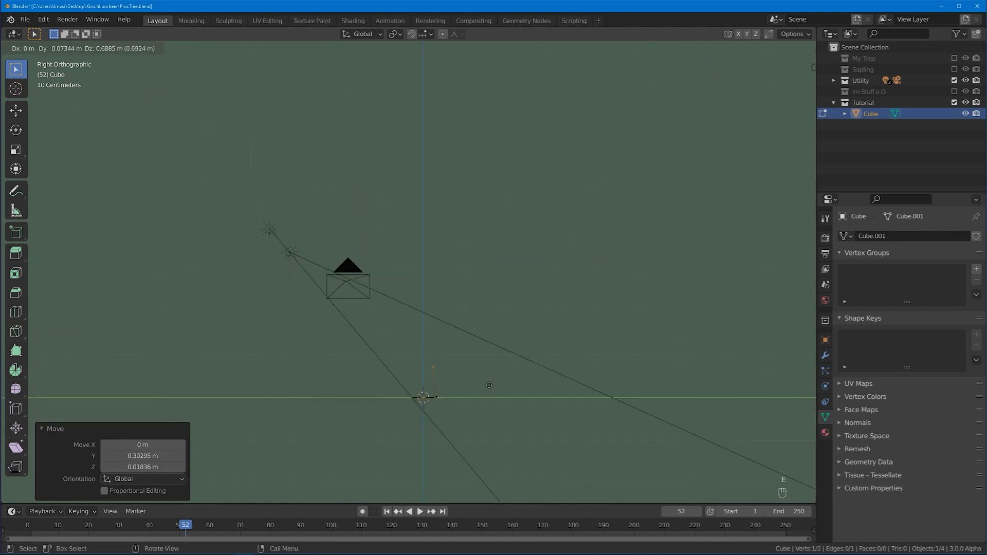
{"action": "left_click", "coordinate": [488, 312]}
{"action": "key", "text": "e"}
{"action": "left_click", "coordinate": [489, 248]}
{"action": "key", "text": "e"}
{"action": "left_click", "coordinate": [507, 207]}
{"action": "key", "text": "e"}
{"action": "left_click", "coordinate": [535, 183]}
Extrude a short root line outward and slightly downward from the trunk's base vertex in several segments.
{"action": "left_click", "coordinate": [439, 398]}
{"action": "key", "text": "e"}
{"action": "left_click", "coordinate": [459, 422]}
{"action": "key", "text": "e"}
{"action": "left_click", "coordinate": [477, 427]}
{"action": "key", "text": "e"}
{"action": "left_click", "coordinate": [501, 429]}
{"action": "key", "text": "e"}
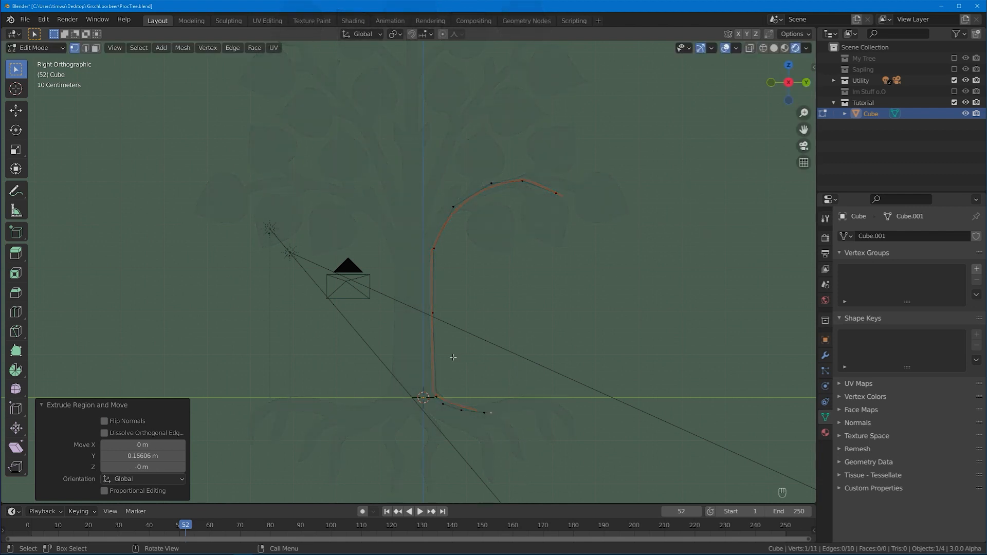
Subdivide the trunk and branch edges with single loop cuts and add a Skin modifier to the cube object.
{"action": "key", "text": "ctrl+r"}
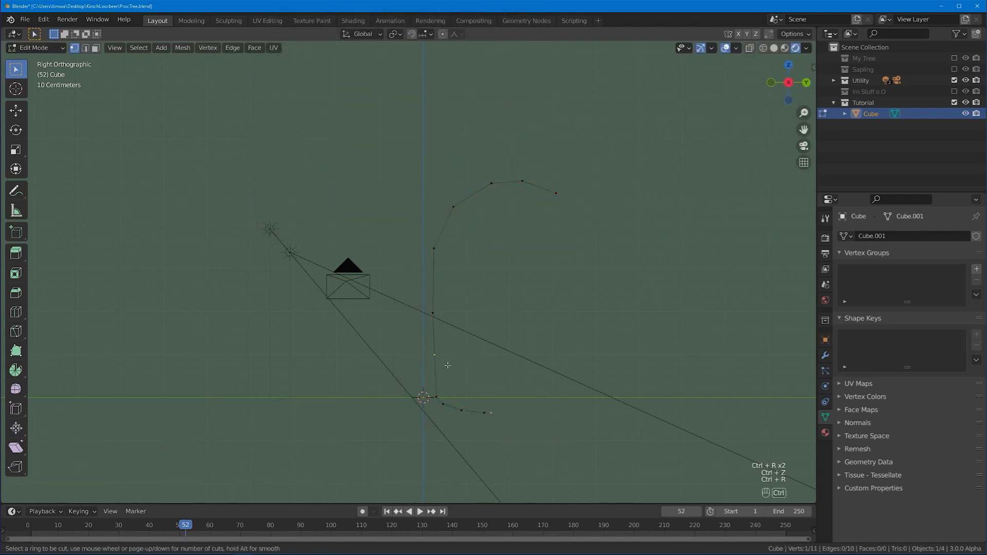
{"action": "scroll", "coordinate": [444, 366], "scroll_direction": "up", "scroll_amount": 1}
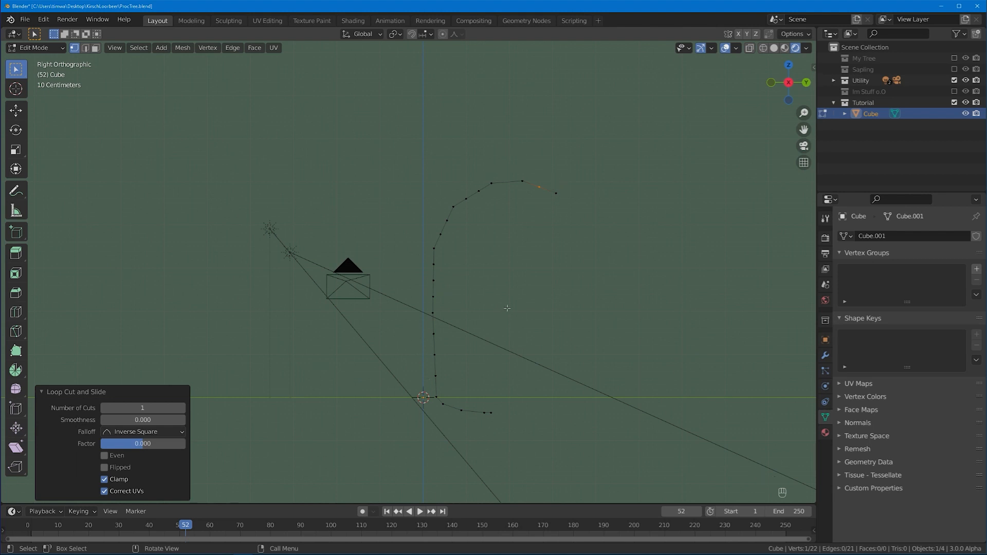
{"action": "key", "text": "Tab"}
{"action": "left_click", "coordinate": [825, 355]}
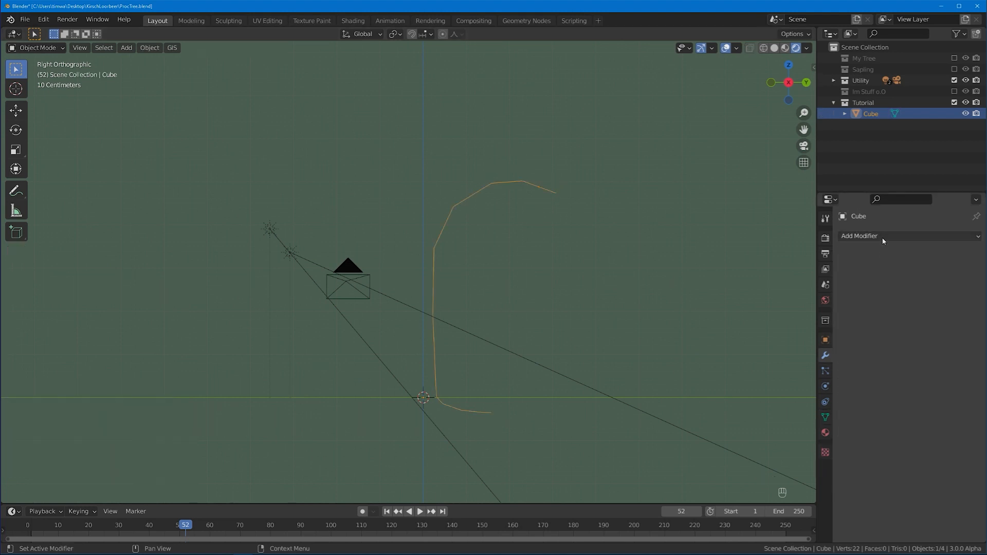
{"action": "left_click", "coordinate": [869, 236]}
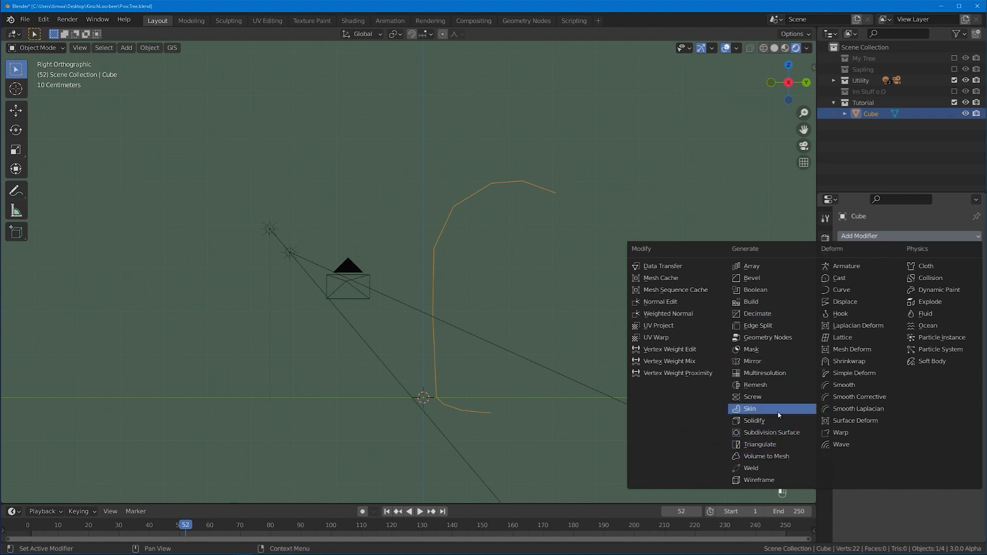
{"action": "left_click", "coordinate": [764, 410]}
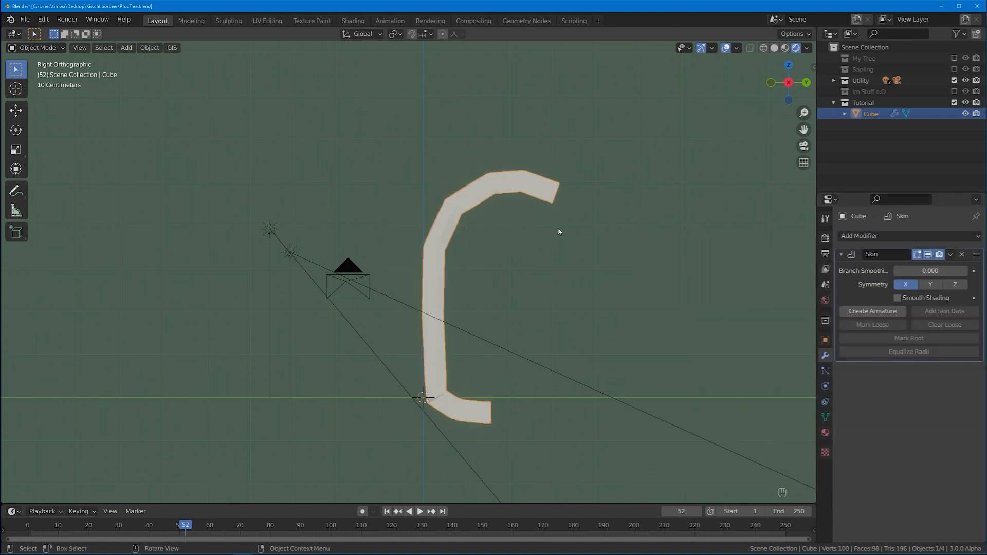
Scale the skin radius of all vertices to about 0.44 to make the trunk and branch thinner.
{"action": "key", "text": "Tab"}
{"action": "key", "text": "shift+z"}
{"action": "key", "text": "a"}
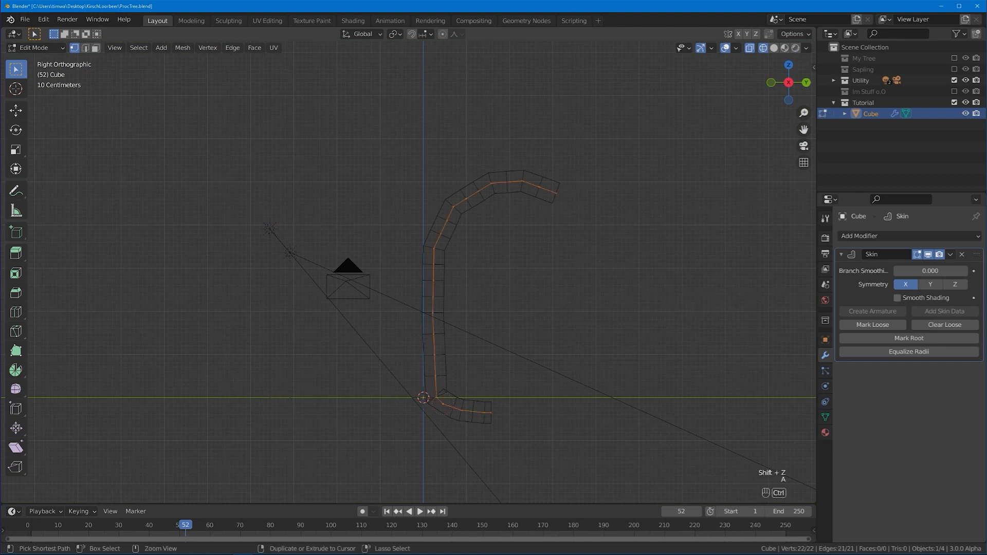
{"action": "key", "text": "ctrl+a"}
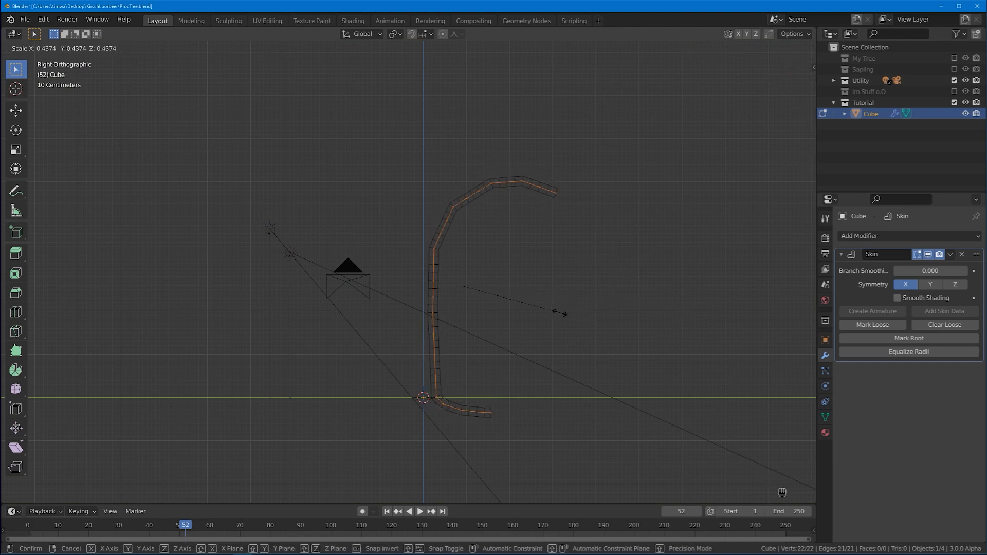
{"action": "left_click", "coordinate": [559, 313]}
{"action": "key", "text": "shift+z"}
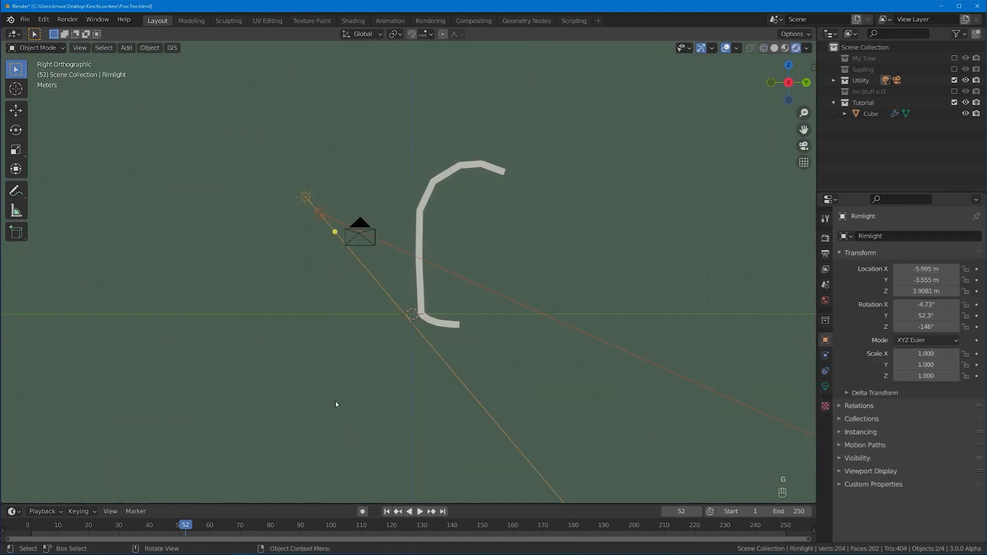
Move the two lights out of the way, about 9.77 m along Y and 7.97 m along Z.
{"action": "key", "text": "g"}
{"action": "key", "text": "g"}
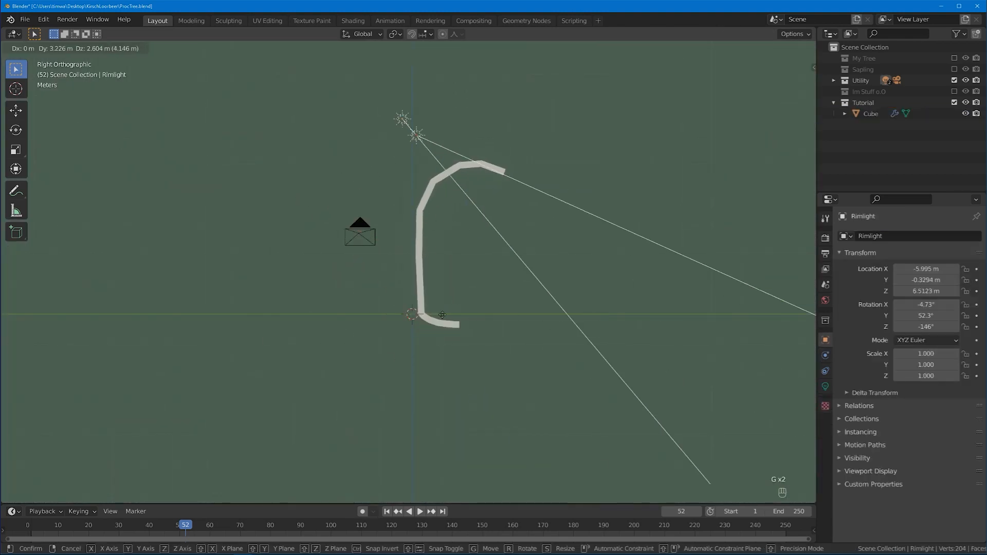
{"action": "left_click", "coordinate": [629, 166]}
Add a Plain Axes empty at the world origin.
{"action": "key", "text": "shift+a"}
{"action": "mouse_move", "coordinate": [368, 340]}
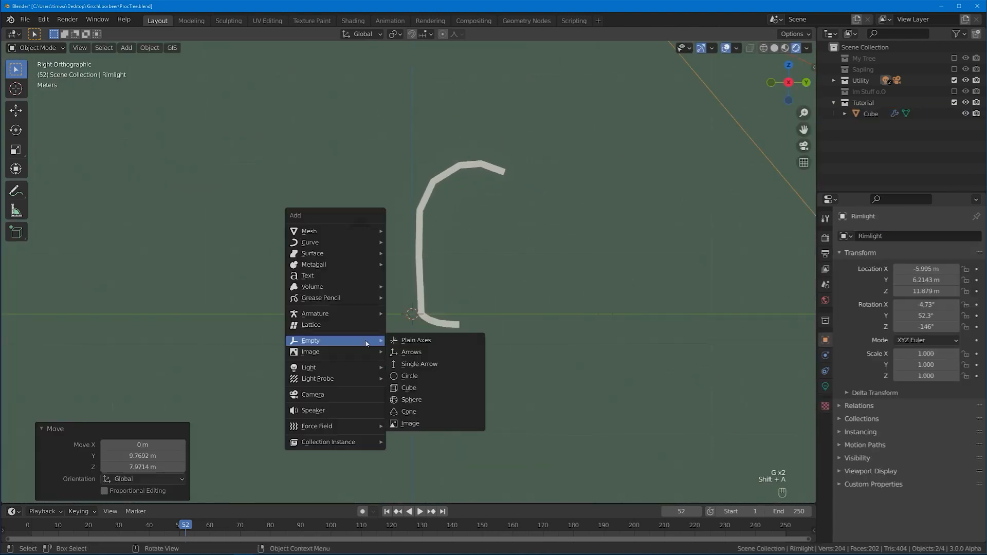
{"action": "left_click", "coordinate": [421, 344]}
Add an Array modifier to the branch object, with Relative Offset disabled and Object Offset enabled using the empty.
{"action": "left_click", "coordinate": [421, 267]}
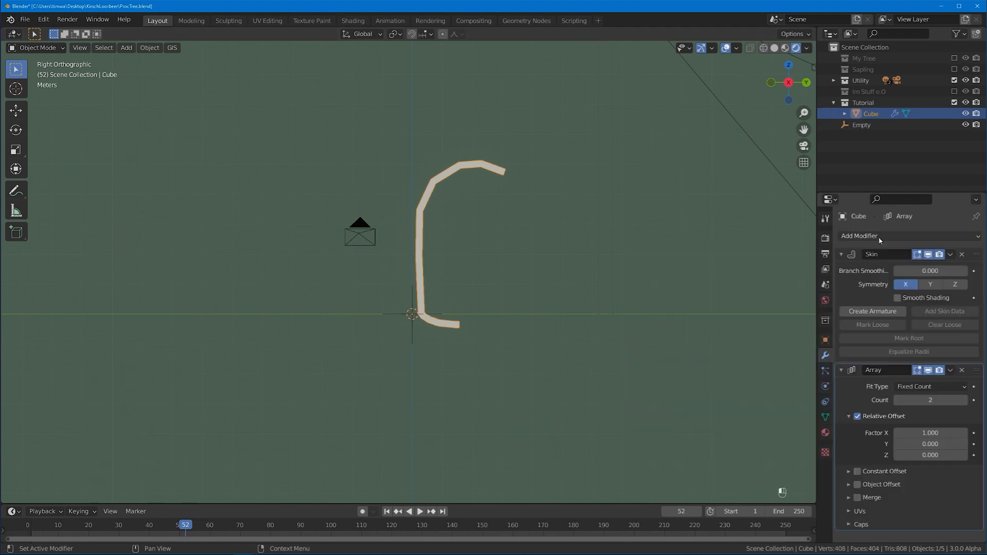
{"action": "left_click", "coordinate": [858, 416]}
{"action": "left_click", "coordinate": [849, 485]}
{"action": "left_click", "coordinate": [857, 484]}
{"action": "left_click", "coordinate": [962, 501]}
{"action": "left_click", "coordinate": [416, 326]}
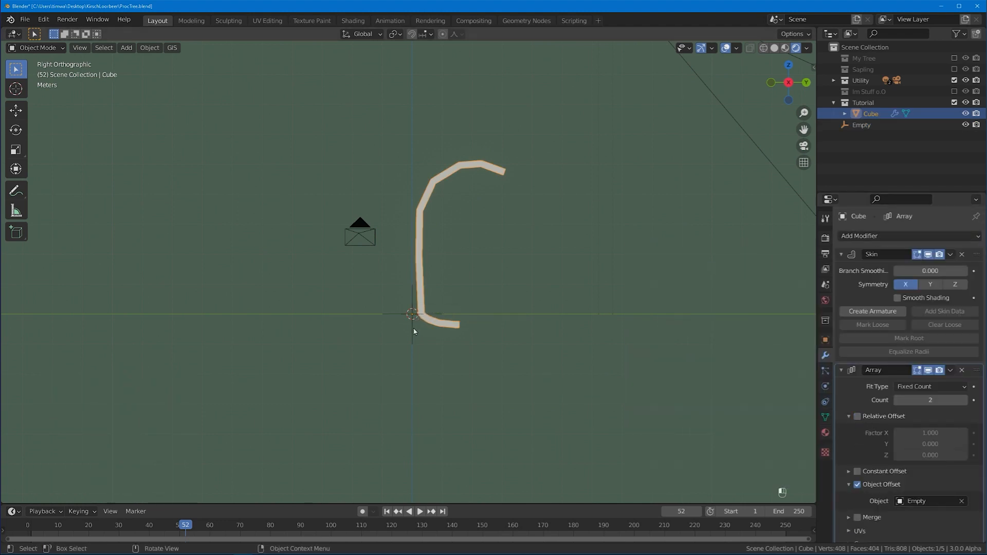
Rotate the empty about -46° around the global Z axis to fan out the arrayed branch copy.
{"action": "left_click", "coordinate": [414, 330]}
{"action": "middle_click_drag", "start_coordinate": [414, 330], "coordinate": [452, 381]}
{"action": "key", "text": "r"}
{"action": "key", "text": "r"}
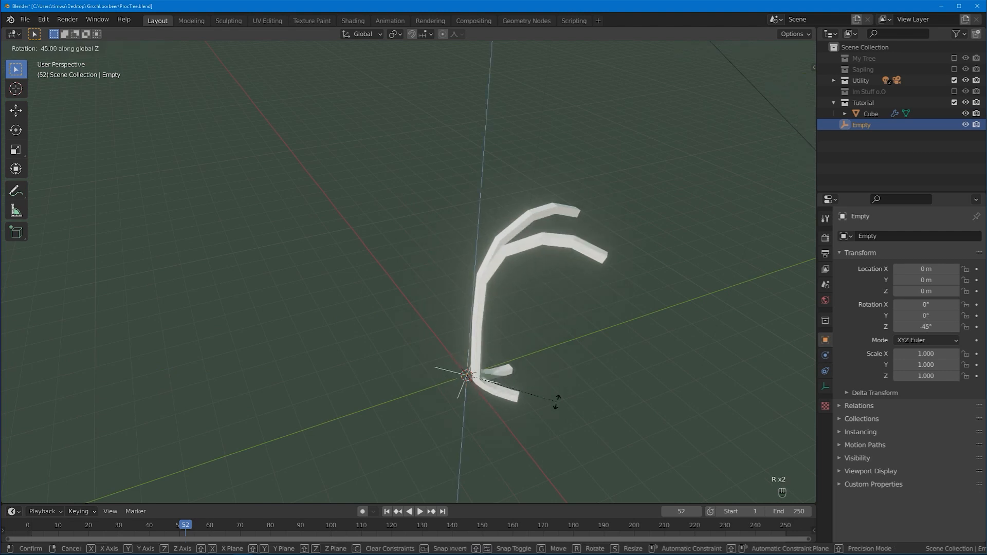
{"action": "left_click", "coordinate": [411, 312]}
Set the Array modifier's count on the branch object to 5.
{"action": "left_click", "coordinate": [499, 329]}
{"action": "middle_click_drag", "start_coordinate": [499, 329], "coordinate": [519, 319]}
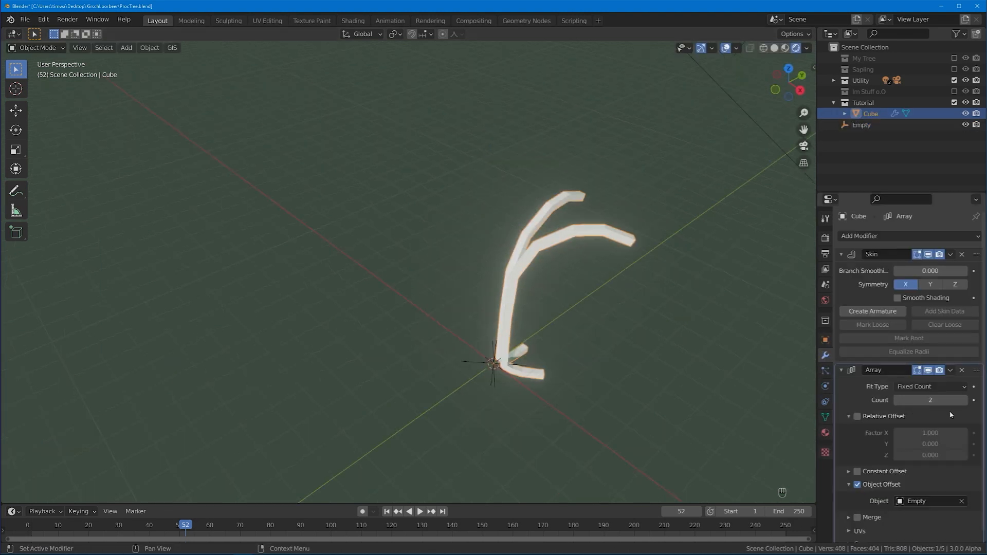
{"action": "left_click", "coordinate": [966, 403]}
{"action": "left_click", "coordinate": [966, 403]}
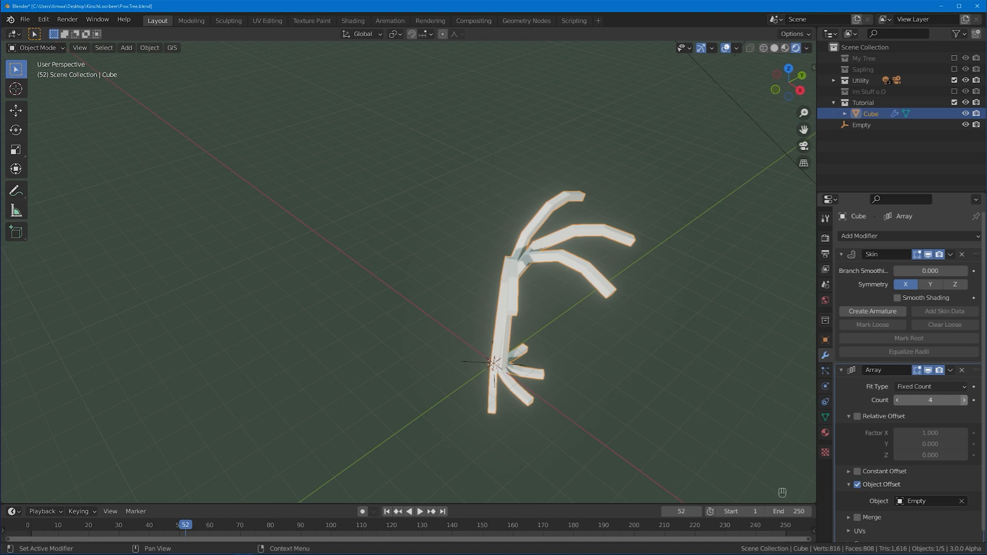
{"action": "left_click", "coordinate": [966, 403]}
Rotate the empty further around Z in the top view until the branch copies are spread evenly around the trunk.
{"action": "left_click", "coordinate": [467, 358]}
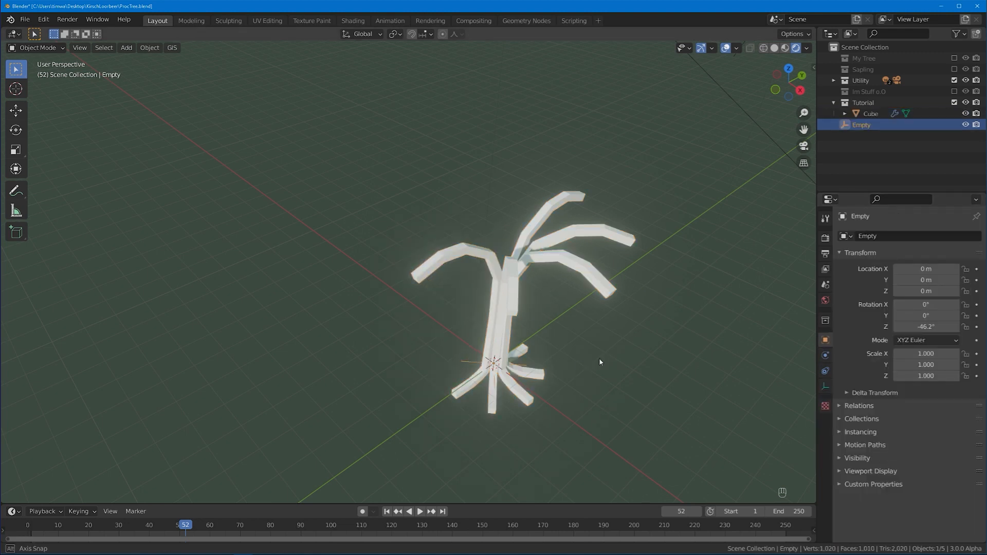
{"action": "key", "text": "KP_7"}
{"action": "key", "text": "r"}
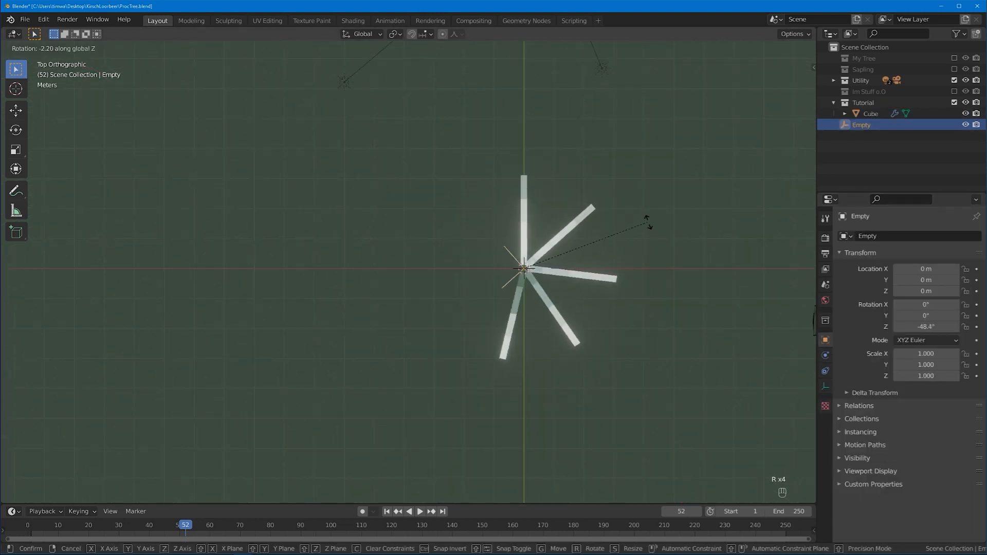
{"action": "left_click", "coordinate": [655, 281]}
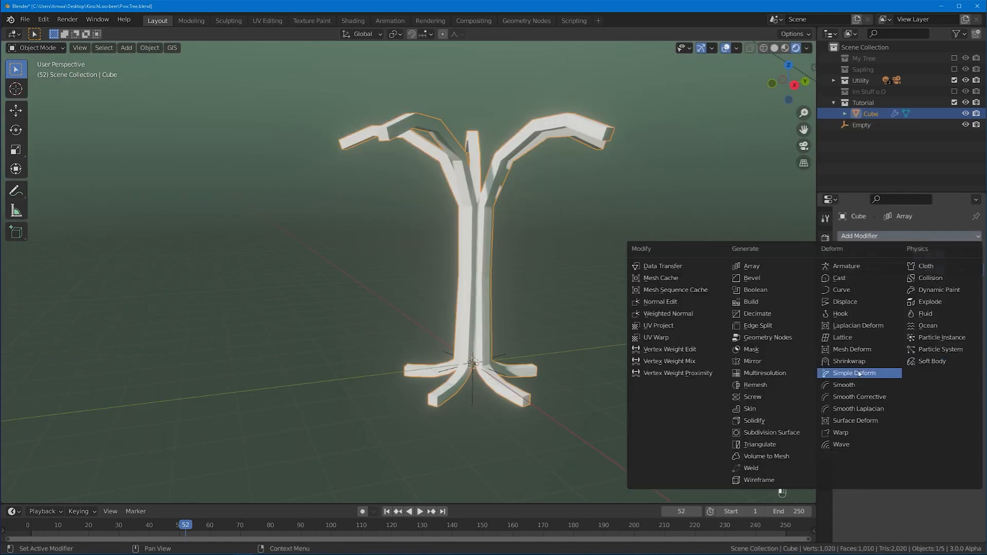
Add a Simple Deform modifier set to a 216° twist around Z, and place it above the Skin modifier.
{"action": "left_click", "coordinate": [858, 374]}
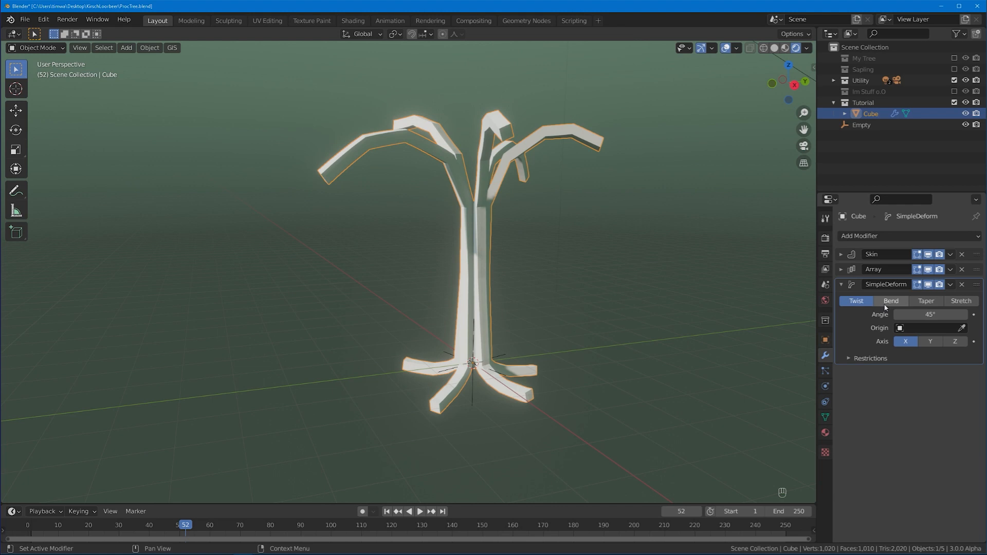
{"action": "left_click", "coordinate": [949, 344]}
{"action": "left_click_drag", "start_coordinate": [921, 314], "coordinate": [957, 314]}
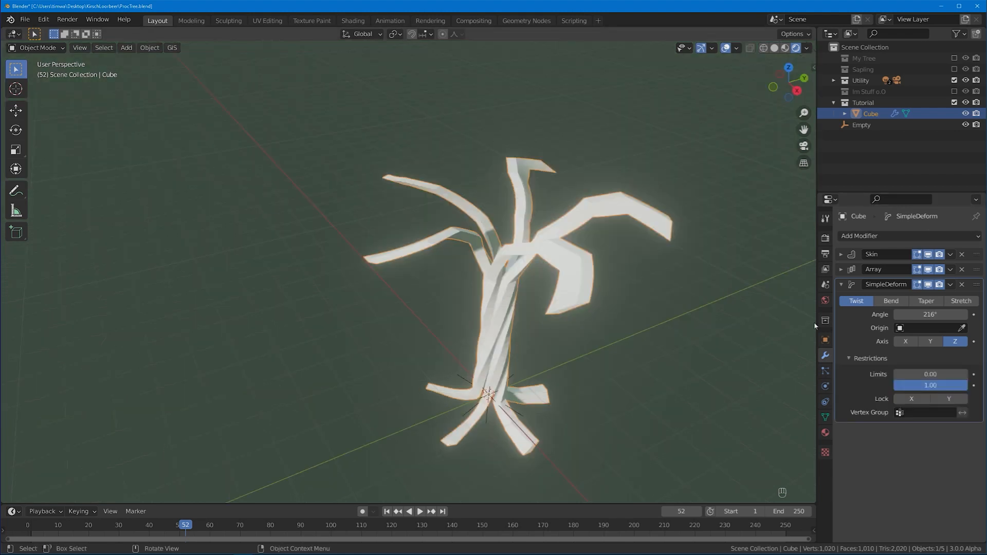
{"action": "left_click_drag", "start_coordinate": [977, 285], "coordinate": [970, 251]}
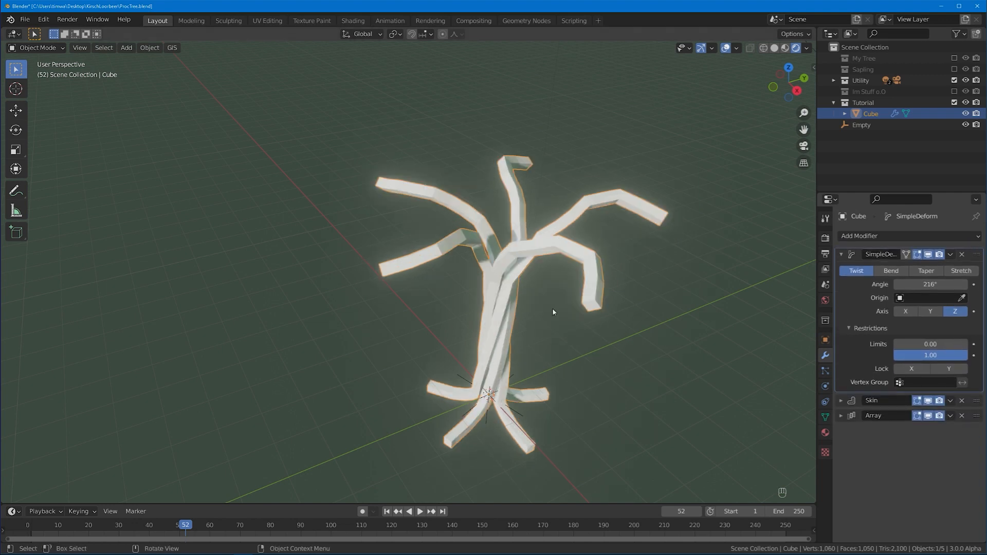
Select the upper branch vertices in wireframe Edit Mode and assign them to a new vertex group named Branches.
{"action": "key", "text": "KP_7"}
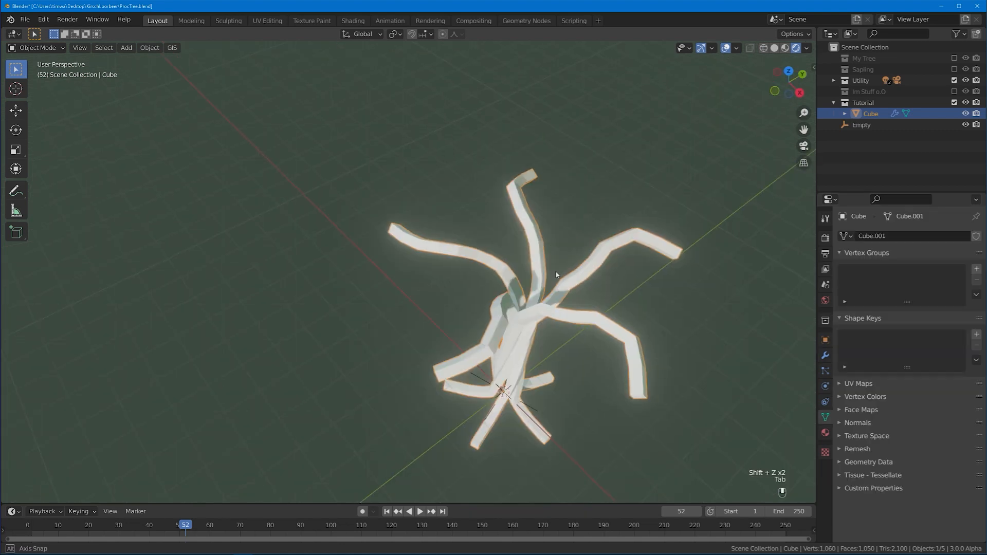
{"action": "middle_click_drag", "start_coordinate": [558, 273], "coordinate": [540, 240]}
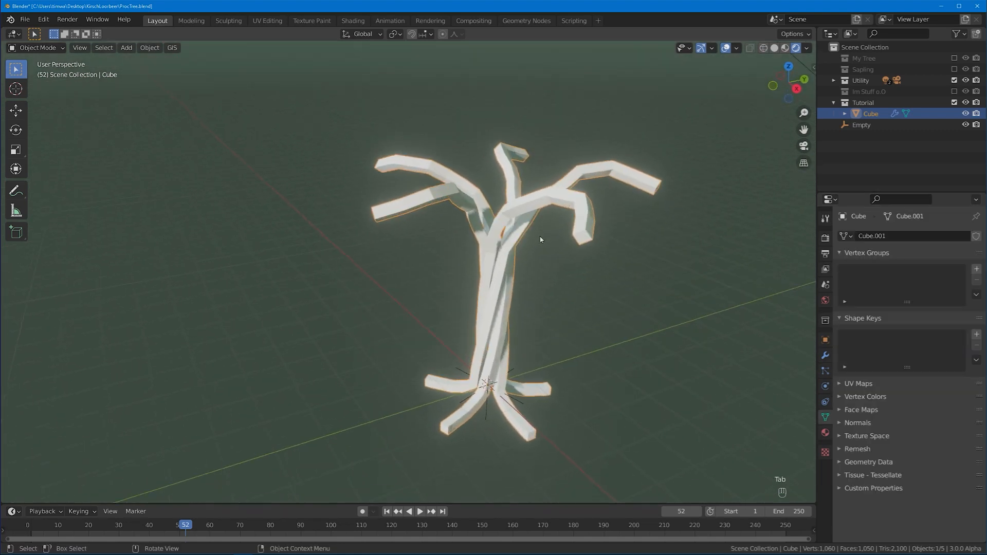
{"action": "key", "text": "Tab"}
{"action": "key", "text": "shift+z"}
{"action": "left_click_drag", "start_coordinate": [389, 114], "coordinate": [668, 233]}
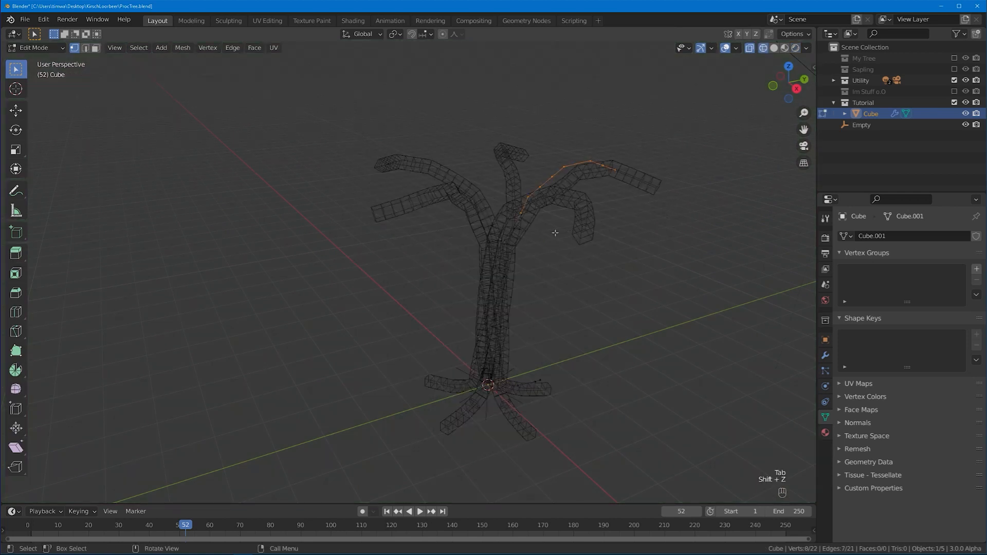
{"action": "left_click", "coordinate": [976, 269]}
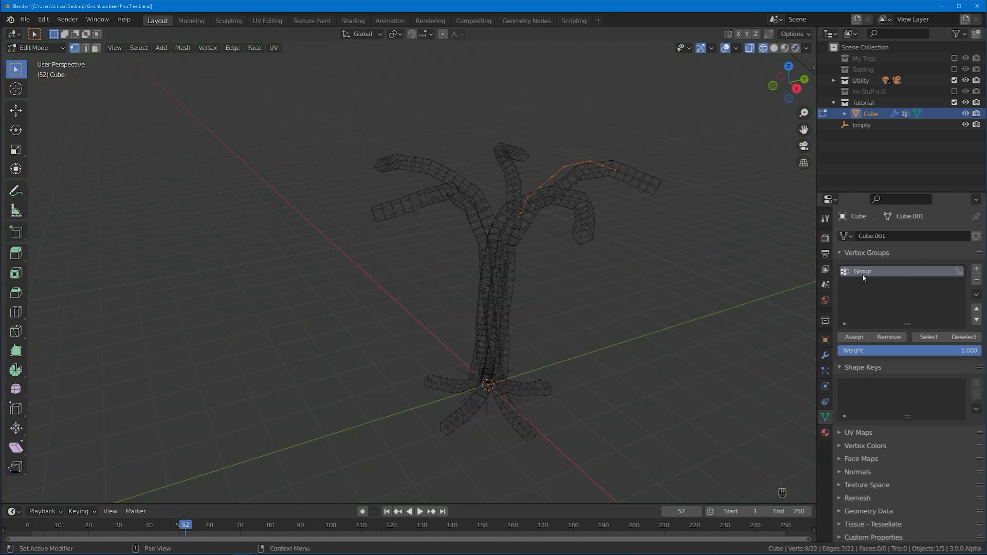
{"action": "double_click", "coordinate": [875, 271]}
{"action": "type", "text": "B"}
{"action": "left_click", "coordinate": [854, 337]}
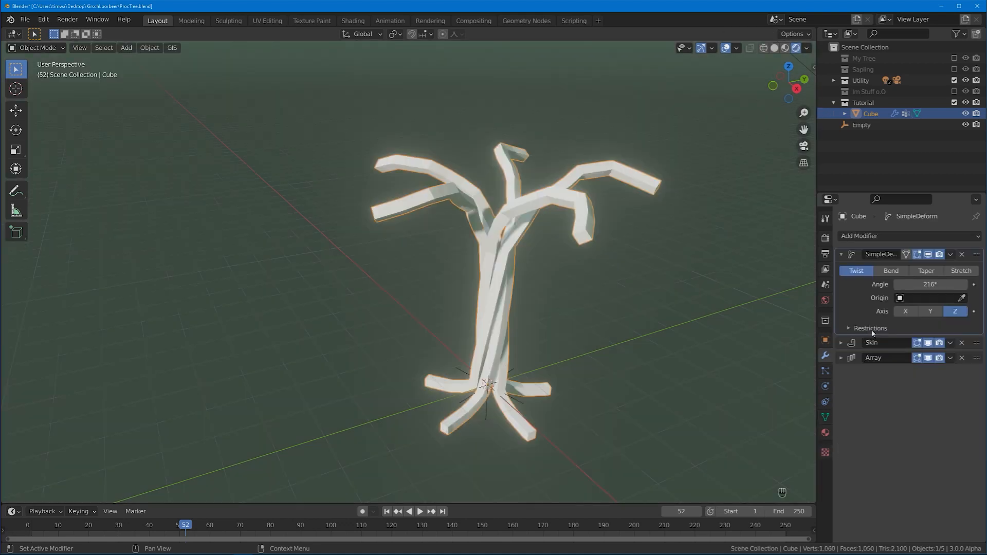
Restrict the twist Simple Deform to the Branches vertex group and invert the group's influence.
{"action": "left_click", "coordinate": [872, 329]}
{"action": "left_click", "coordinate": [903, 382]}
{"action": "left_click", "coordinate": [884, 399]}
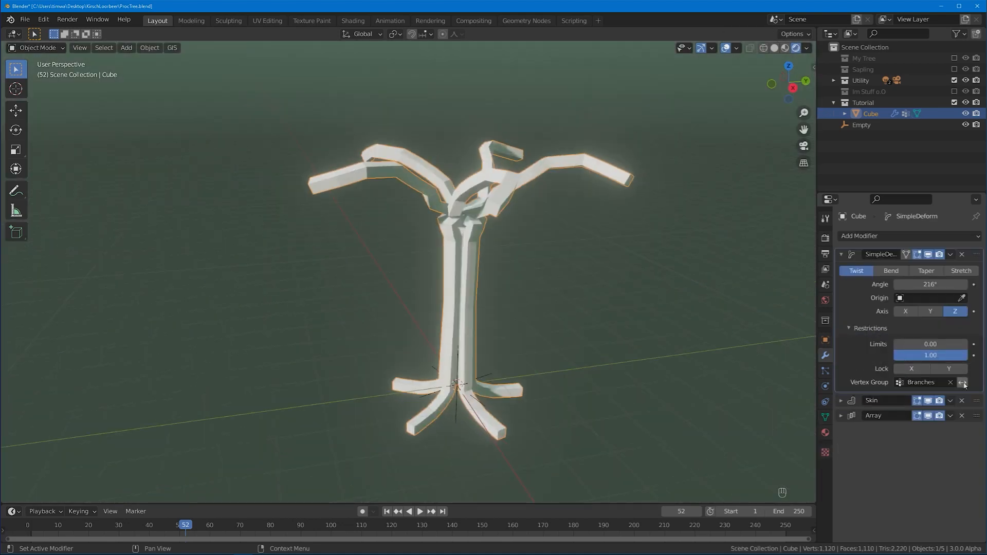
{"action": "left_click", "coordinate": [962, 384]}
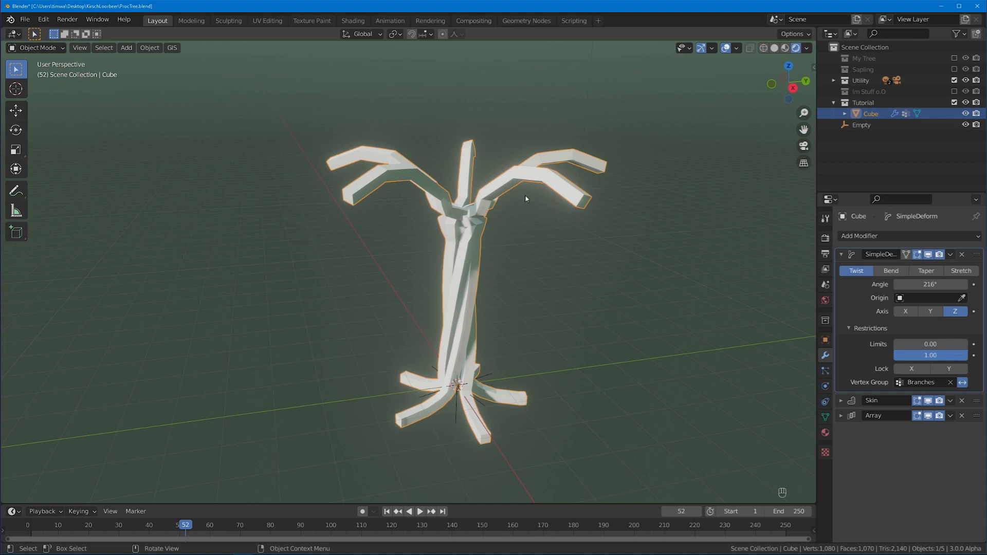
Try a different twist angle on the Simple Deform modifier and undo it.
{"action": "left_click", "coordinate": [488, 225]}
{"action": "middle_click_drag", "start_coordinate": [472, 178], "coordinate": [472, 184]}
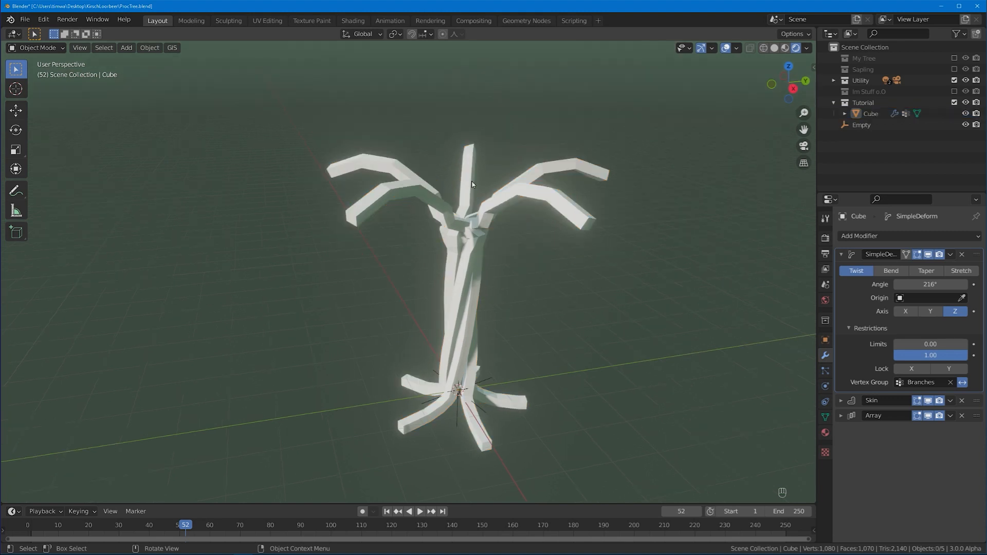
{"action": "left_click", "coordinate": [455, 241]}
{"action": "left_click_drag", "start_coordinate": [930, 285], "coordinate": [902, 284]}
{"action": "key", "text": "ctrl+z"}
{"action": "key", "text": "ctrl+z"}
Add a Plain Axes empty at the tree's base and raise it about 3.8 m along Z.
{"action": "key", "text": "shift+a"}
{"action": "mouse_move", "coordinate": [492, 285]}
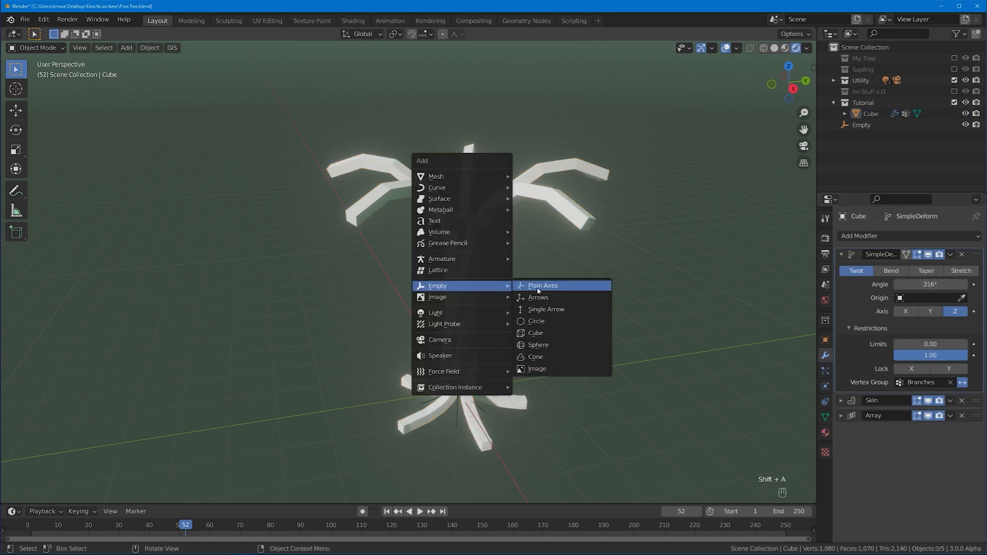
{"action": "left_click", "coordinate": [539, 287]}
{"action": "key", "text": "g"}
{"action": "key", "text": "z"}
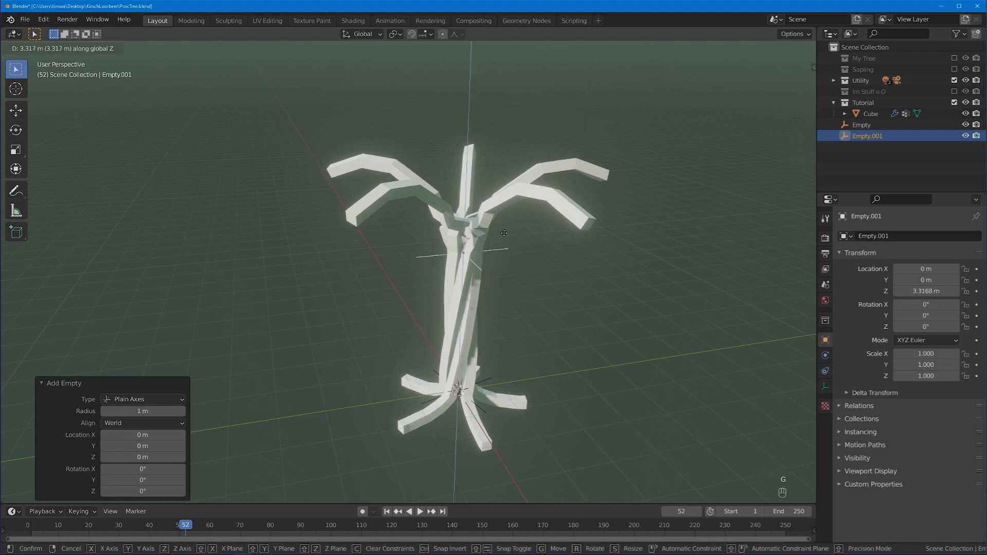
{"action": "left_click", "coordinate": [505, 223]}
Set the new raised empty as the origin of the tree's twist Simple Deform modifier.
{"action": "left_click", "coordinate": [514, 195]}
{"action": "left_click", "coordinate": [961, 298]}
{"action": "left_click", "coordinate": [481, 230]}
Move the twist origin empty along Z to a height of about 3.7 m, where trunk and branches join smoothly.
{"action": "left_click", "coordinate": [489, 249]}
{"action": "key", "text": "g"}
{"action": "key", "text": "z"}
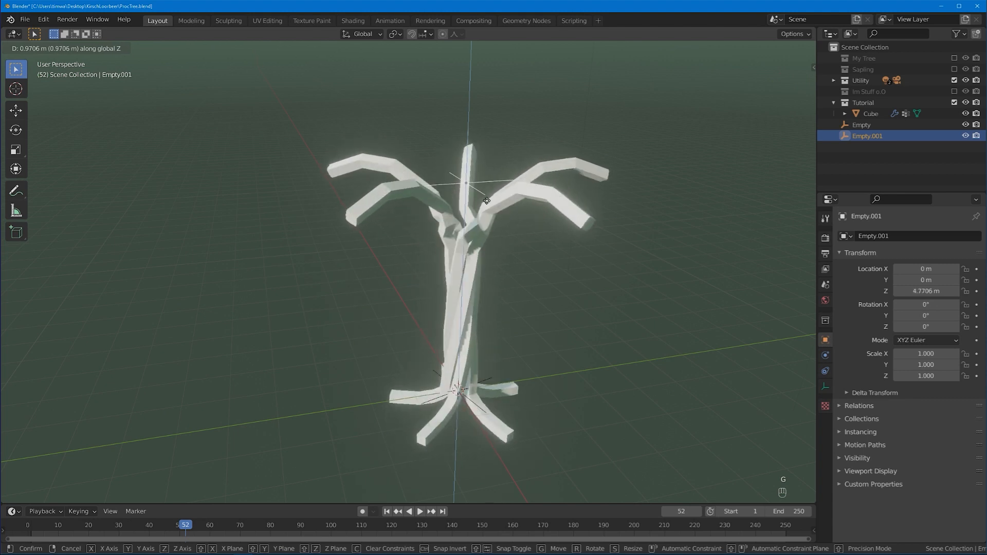
{"action": "left_click", "coordinate": [512, 298]}
{"action": "key", "text": "g"}
{"action": "key", "text": "z"}
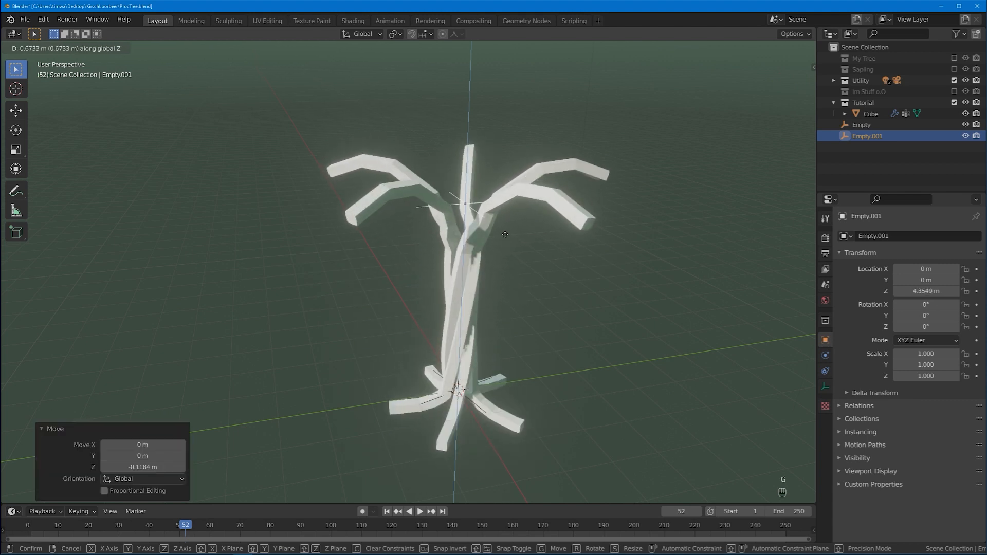
{"action": "left_click", "coordinate": [426, 236]}
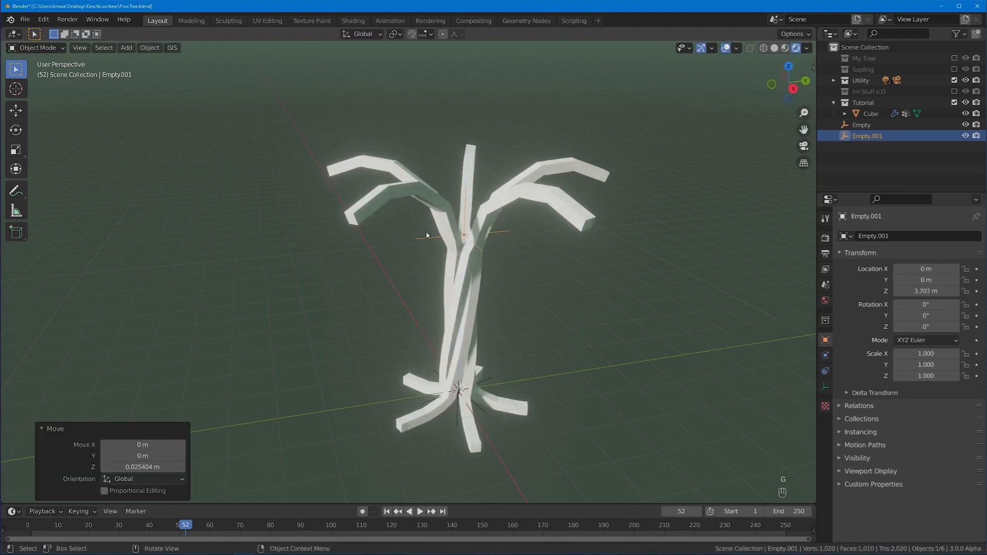
Add a second Simple Deform modifier to the tree, set to Bend at -35.9° around X.
{"action": "left_click", "coordinate": [472, 269]}
{"action": "left_click", "coordinate": [826, 355]}
{"action": "left_click", "coordinate": [910, 235]}
{"action": "left_click", "coordinate": [864, 368]}
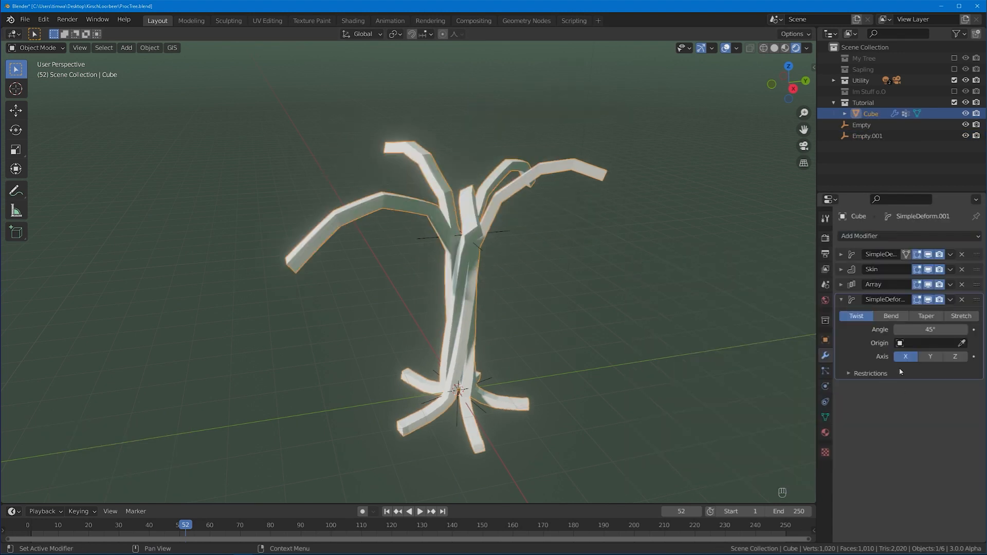
{"action": "left_click", "coordinate": [892, 314]}
{"action": "left_click_drag", "start_coordinate": [931, 329], "coordinate": [895, 329]}
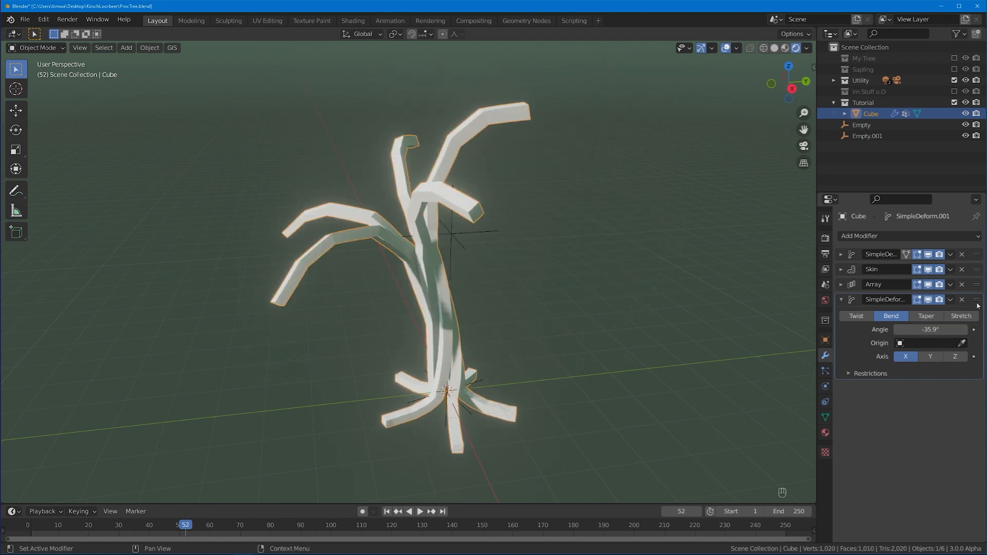
Try the bend modifier above the Array with a different angle, and return it to its place below.
{"action": "mouse_move", "coordinate": [977, 303]}
{"action": "left_mouse_down"}
{"action": "mouse_move", "coordinate": [977, 273]}
{"action": "mouse_move", "coordinate": [977, 284]}
{"action": "left_mouse_up"}
{"action": "left_click_drag", "start_coordinate": [931, 314], "coordinate": [897, 307]}
{"action": "mouse_move", "coordinate": [977, 285]}
{"action": "left_mouse_down"}
{"action": "mouse_move", "coordinate": [977, 403]}
{"action": "mouse_move", "coordinate": [977, 300]}
{"action": "left_mouse_up"}
Add a Displace modifier with a new Clouds texture and set the texture size to 2.00.
{"action": "left_click", "coordinate": [868, 237]}
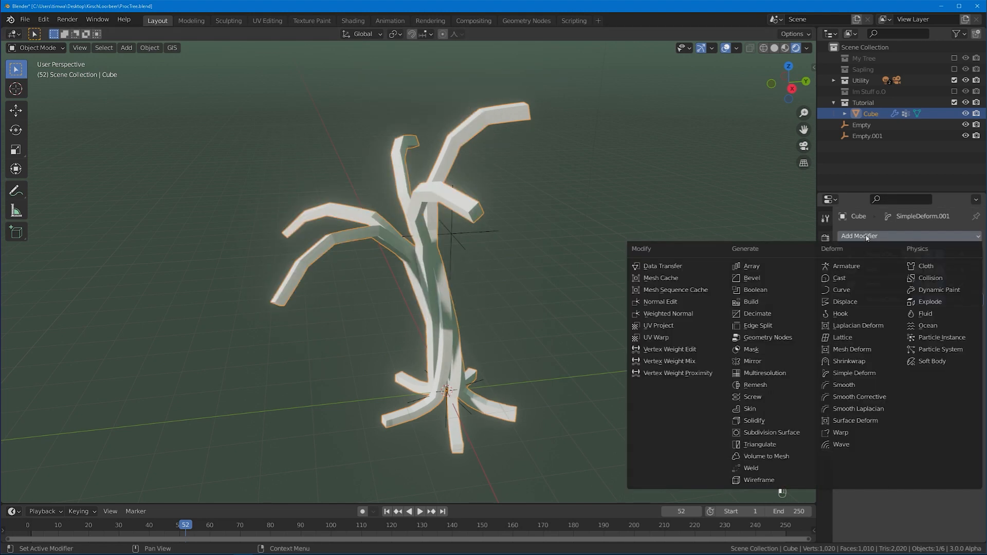
{"action": "left_click", "coordinate": [862, 303]}
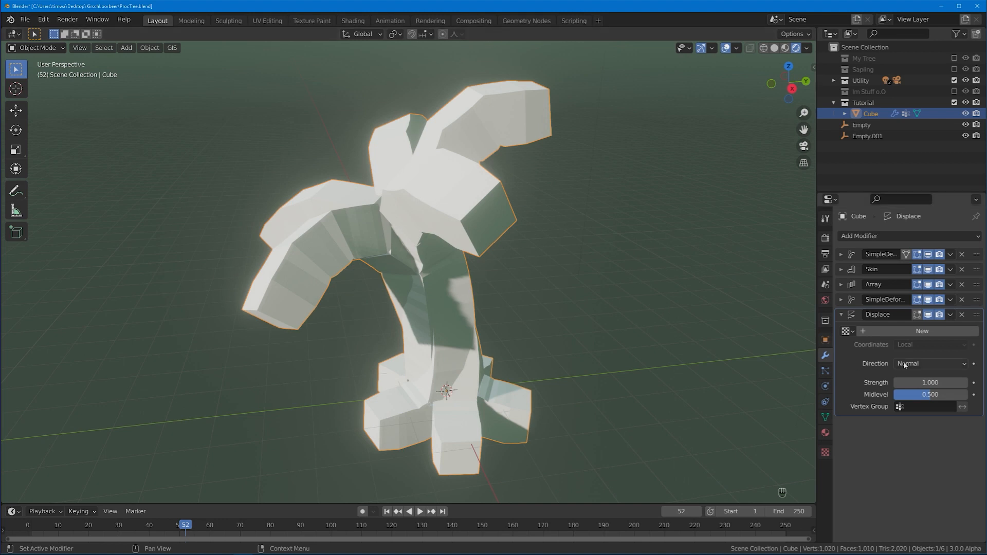
{"action": "left_click", "coordinate": [877, 337]}
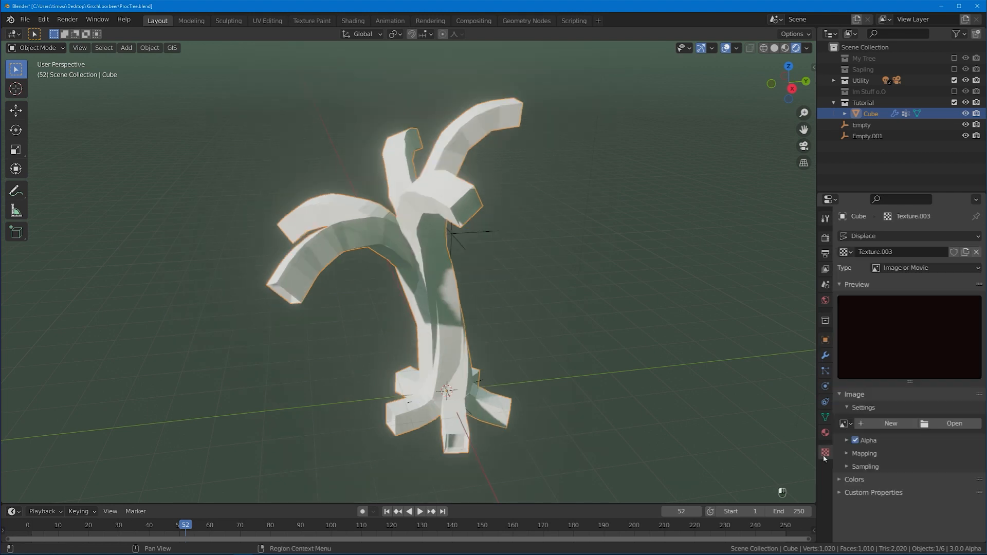
{"action": "left_click", "coordinate": [899, 269]}
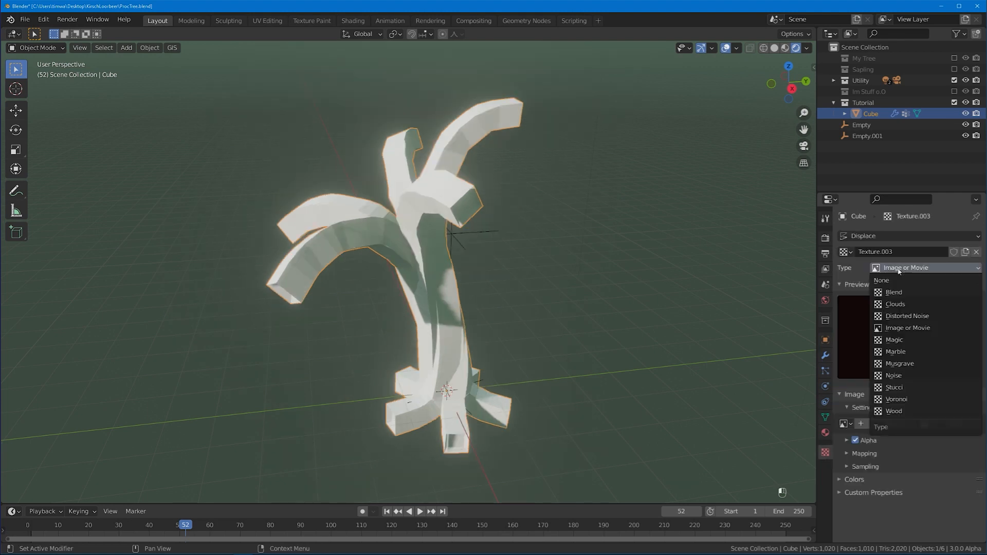
{"action": "left_click", "coordinate": [896, 304]}
{"action": "left_click_drag", "start_coordinate": [921, 458], "coordinate": [970, 457]}
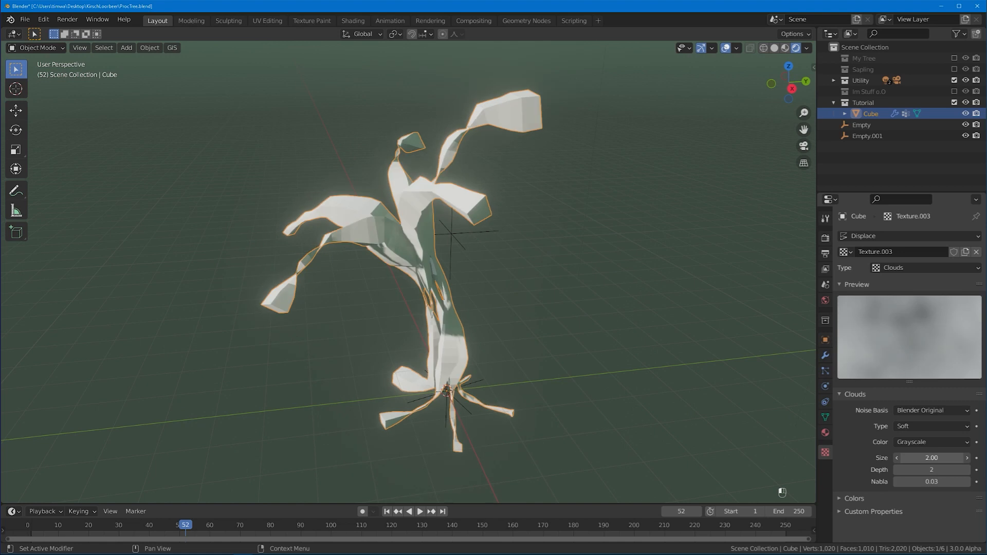
Reorder the modifiers so Displace follows the Array and Skin sits between Displace and the bend Simple Deform.
{"action": "left_click", "coordinate": [825, 356]}
{"action": "left_click_drag", "start_coordinate": [977, 314], "coordinate": [982, 283]}
{"action": "middle_click_drag", "start_coordinate": [494, 267], "coordinate": [430, 274]}
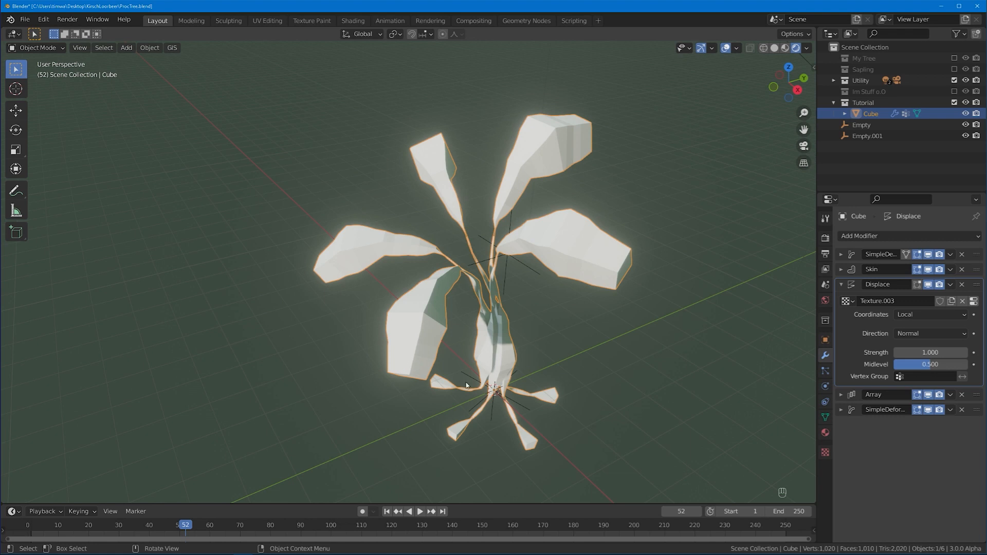
{"action": "mouse_move", "coordinate": [977, 284]}
{"action": "left_mouse_down"}
{"action": "mouse_move", "coordinate": [979, 412]}
{"action": "mouse_move", "coordinate": [980, 302]}
{"action": "left_mouse_up"}
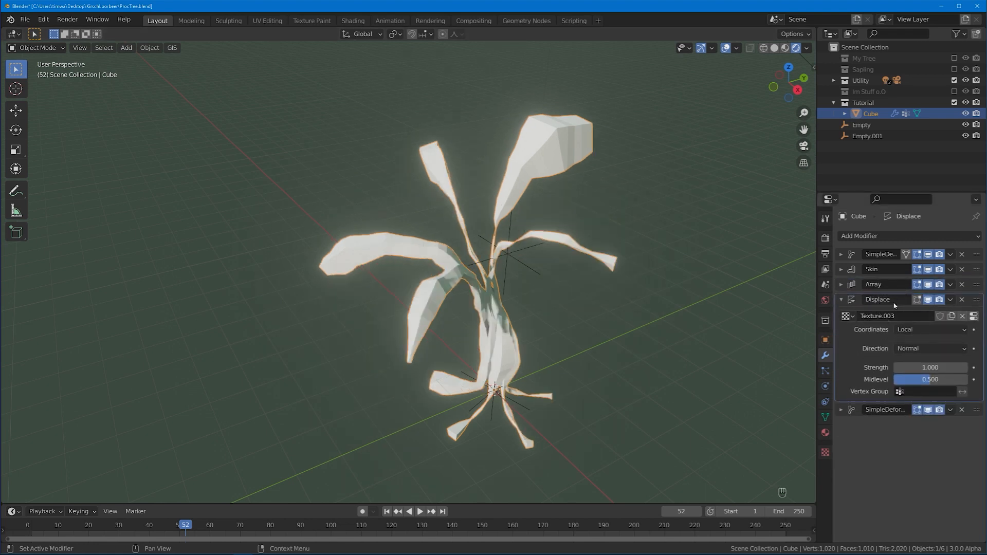
{"action": "left_click_drag", "start_coordinate": [977, 270], "coordinate": [977, 394]}
Adjust the Displace modifier's strength and fine-tune the Clouds texture size to shape the crooked branches.
{"action": "left_click_drag", "start_coordinate": [931, 352], "coordinate": [849, 353]}
{"action": "left_click", "coordinate": [825, 452]}
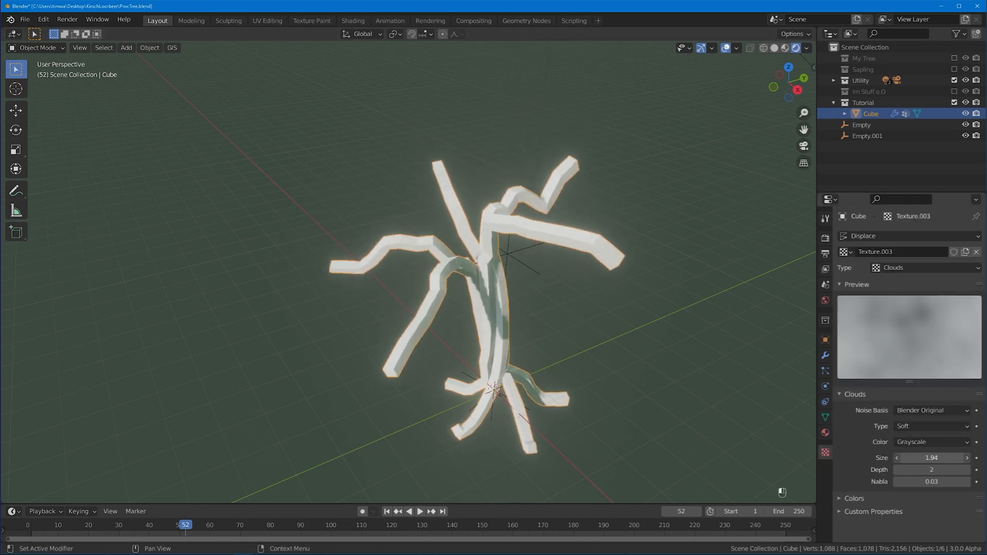
{"action": "middle_click_drag", "start_coordinate": [735, 360], "coordinate": [570, 254]}
{"action": "mouse_move", "coordinate": [922, 456]}
{"action": "left_mouse_down"}
{"action": "mouse_move", "coordinate": [874, 456]}
{"action": "mouse_move", "coordinate": [925, 456]}
{"action": "left_mouse_up"}
Add a Subdivision Surface modifier to the tree with its viewport level set to 2.
{"action": "left_click", "coordinate": [825, 355]}
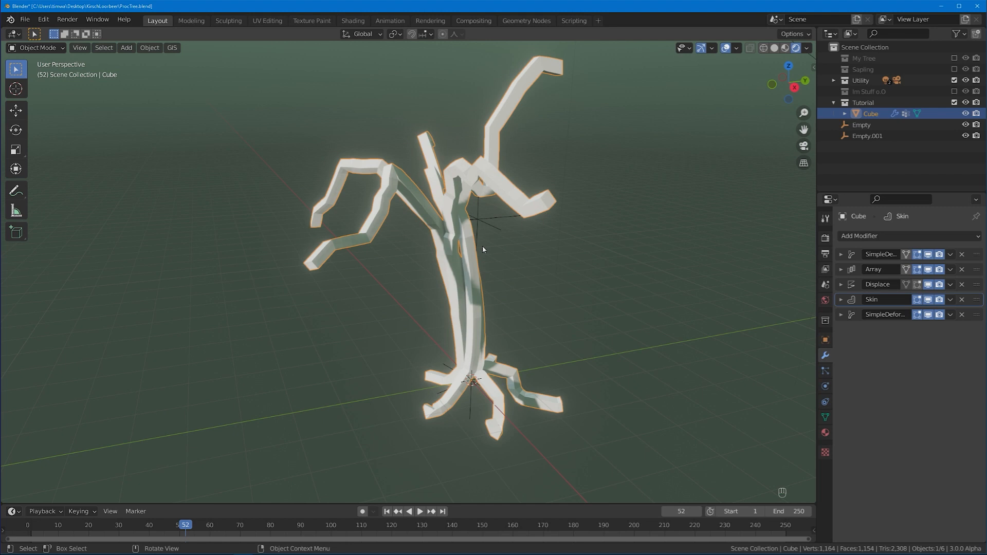
{"action": "key", "text": "ctrl+1"}
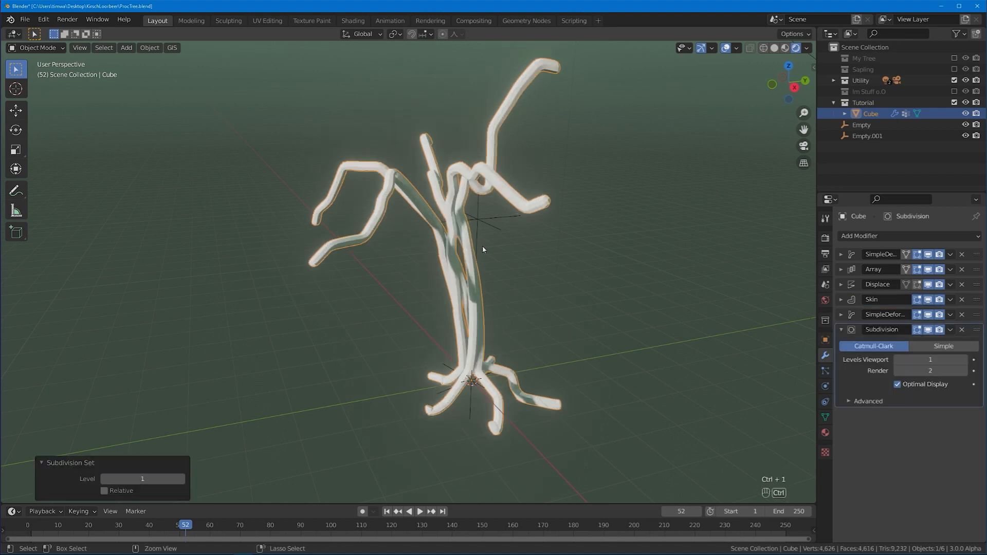
{"action": "left_click", "coordinate": [965, 360]}
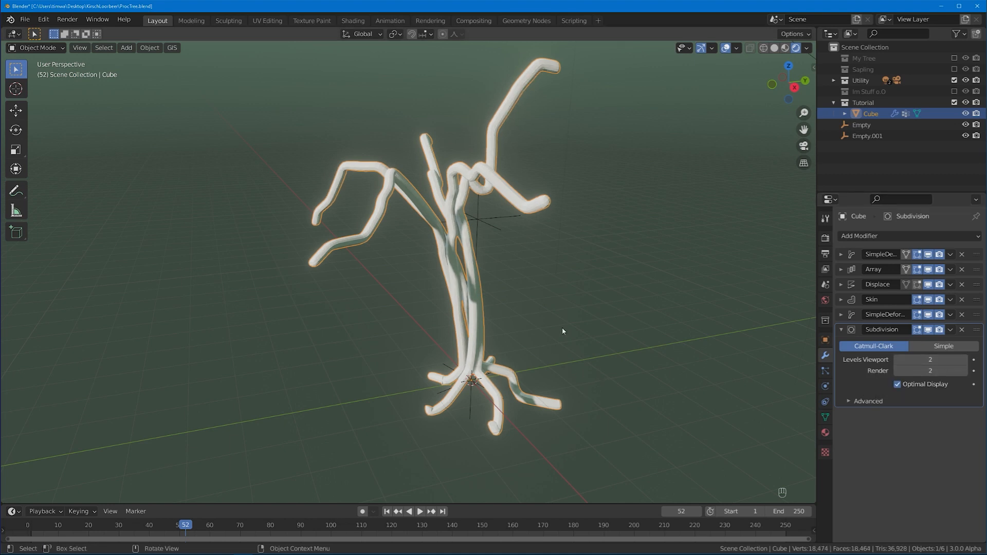
Enter Edit Mode on the tree and turn off the edit-mode display of the Array and both Simple Deform modifiers.
{"action": "key", "text": "Tab"}
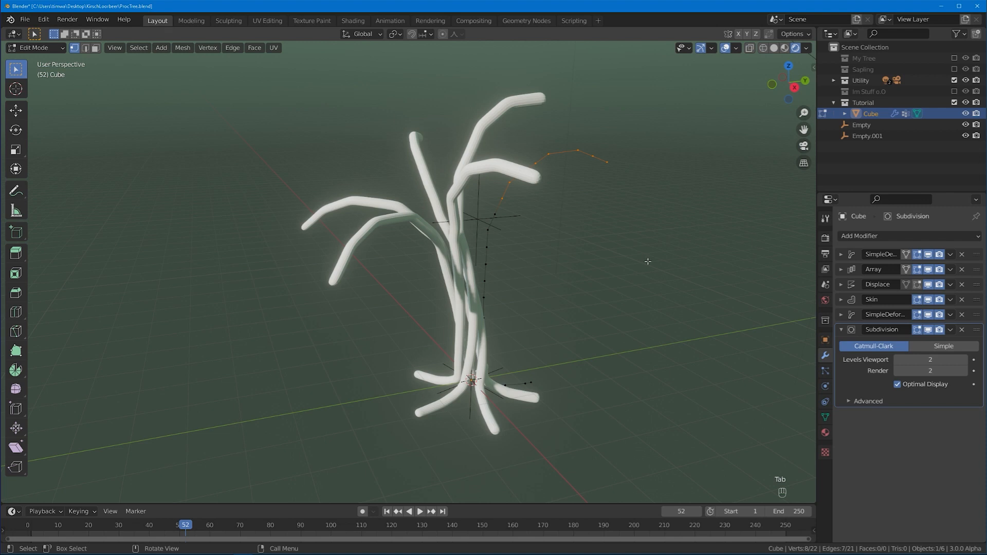
{"action": "left_click", "coordinate": [919, 271]}
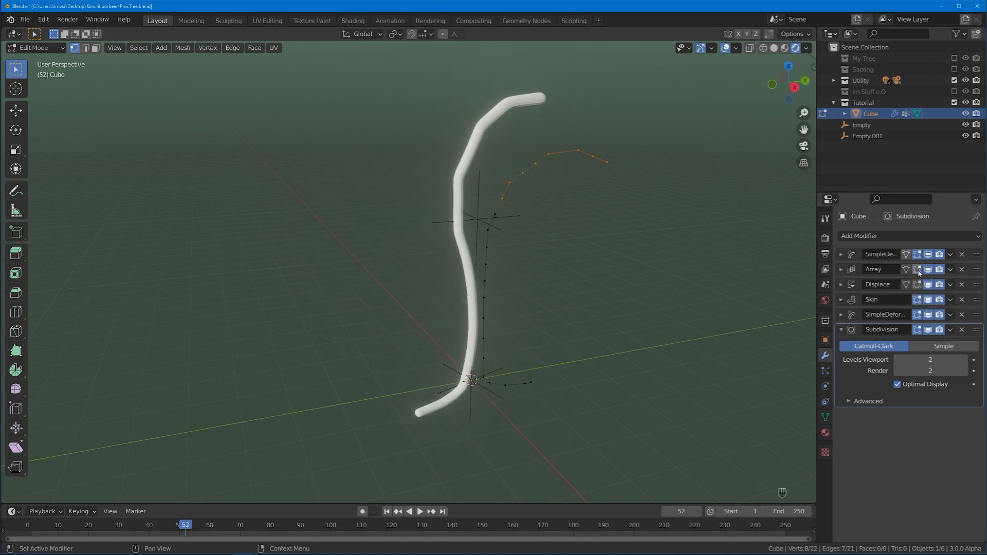
{"action": "left_click", "coordinate": [917, 284]}
{"action": "left_click", "coordinate": [917, 255]}
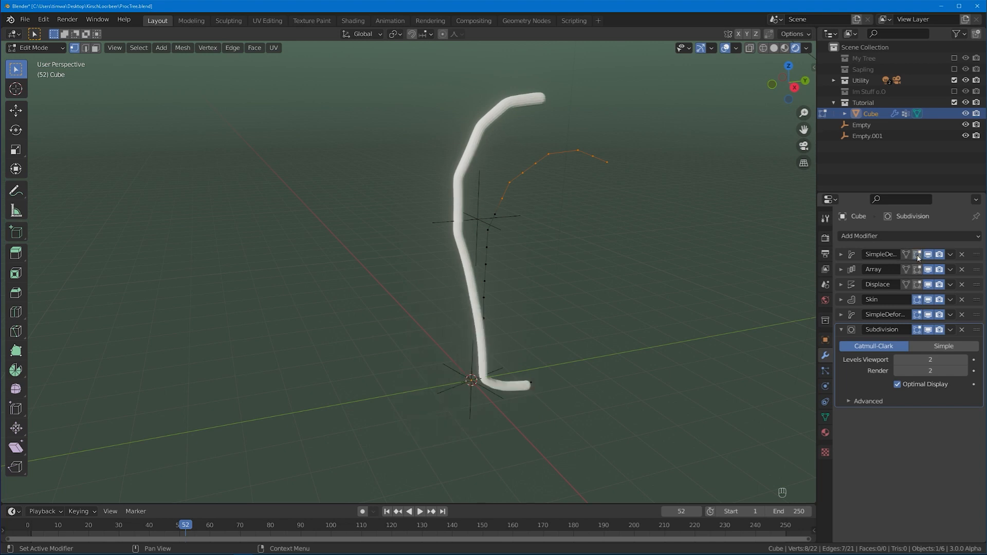
{"action": "left_click", "coordinate": [919, 315]}
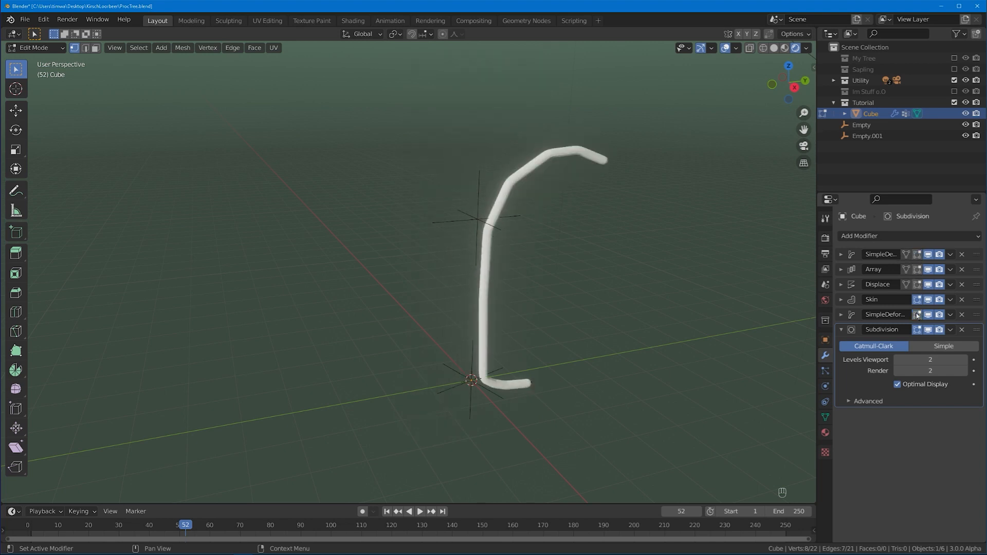
Switch the viewport to wireframe and enable proportional editing with the Sharp falloff.
{"action": "key", "text": "shift+z"}
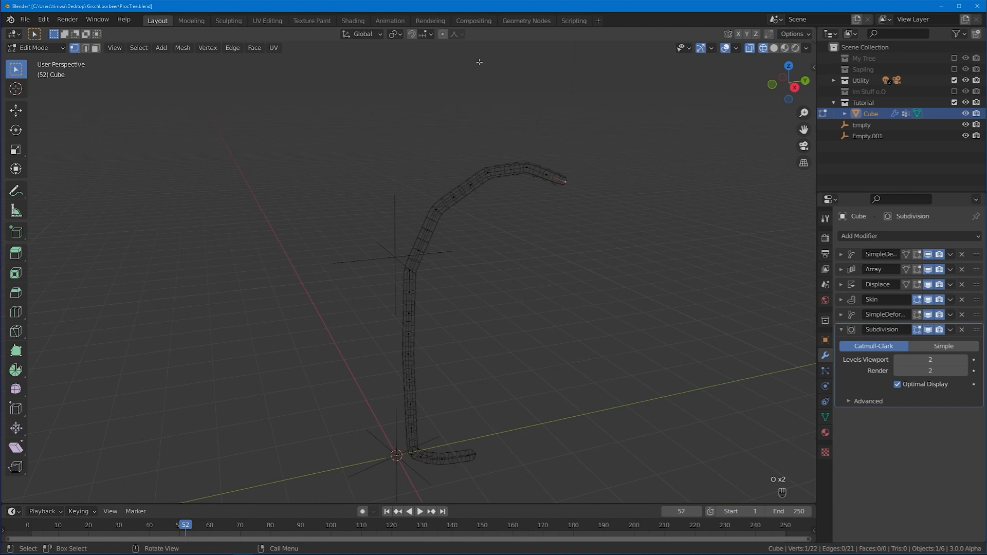
{"action": "key", "text": "o"}
{"action": "left_click", "coordinate": [459, 36]}
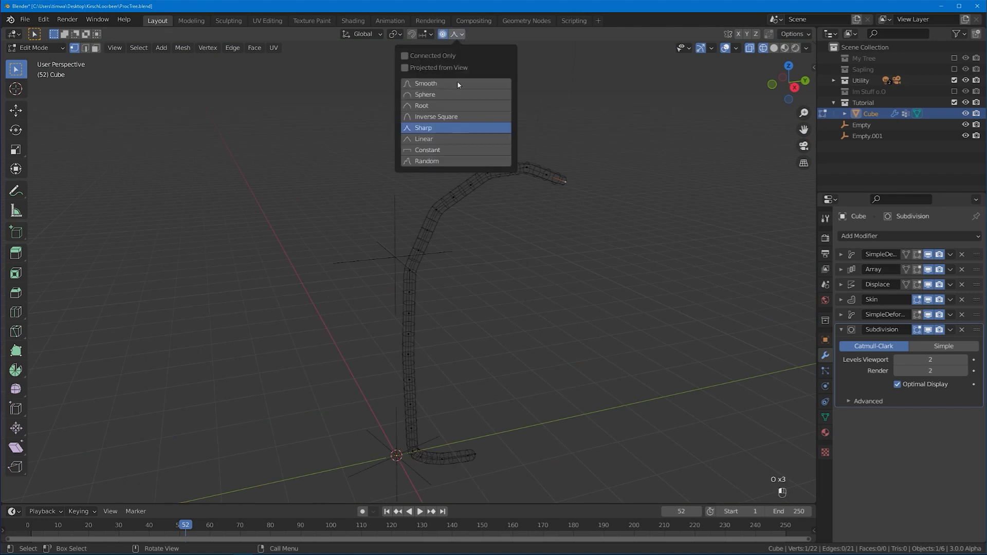
{"action": "left_click", "coordinate": [447, 128]}
Taper the skin radius proportionally at the upper tip and the root tip, scaling the root tip to about 0.115, and thicken the trunk's skin.
{"action": "key", "text": "s"}
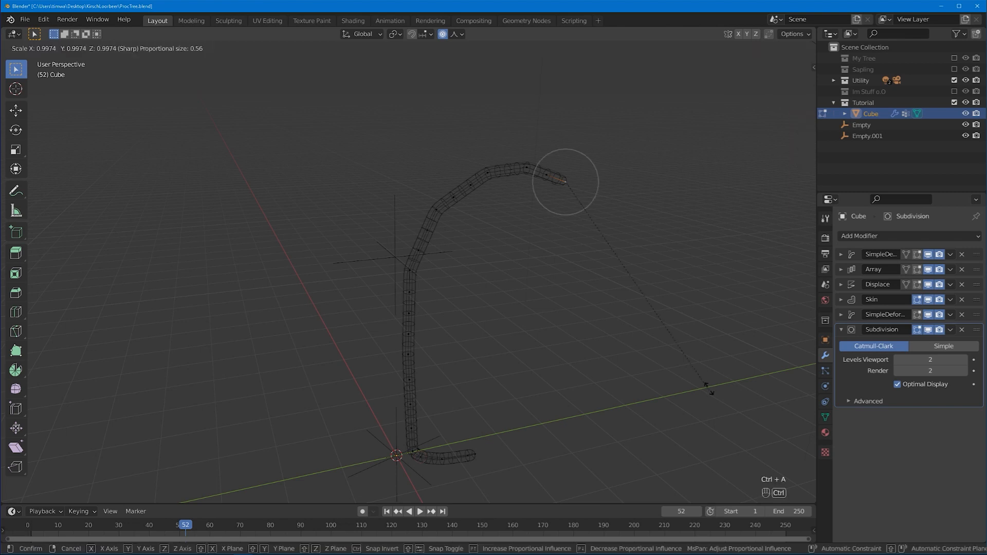
{"action": "scroll", "coordinate": [617, 272], "scroll_direction": "down", "scroll_amount": 10}
{"action": "left_click", "coordinate": [611, 262]}
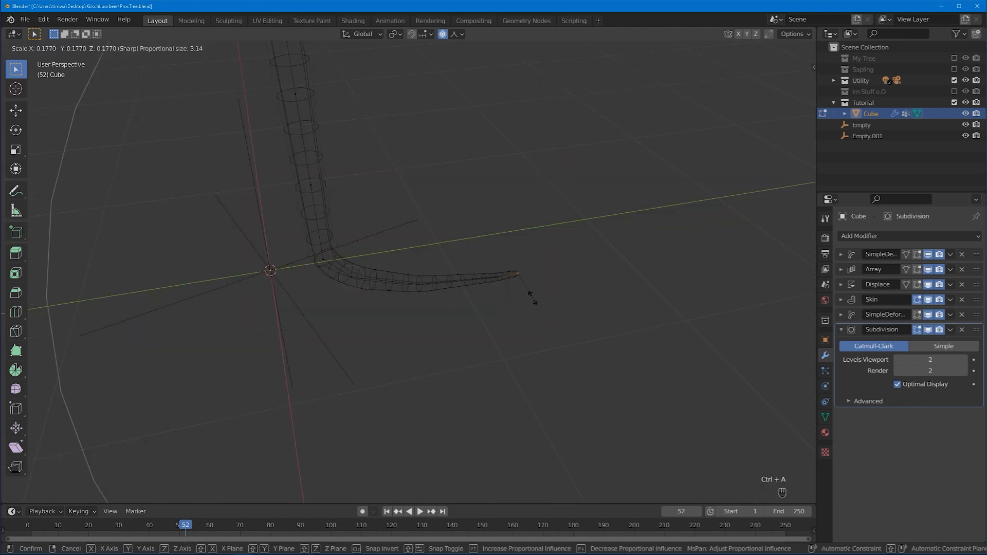
{"action": "left_click", "coordinate": [529, 291]}
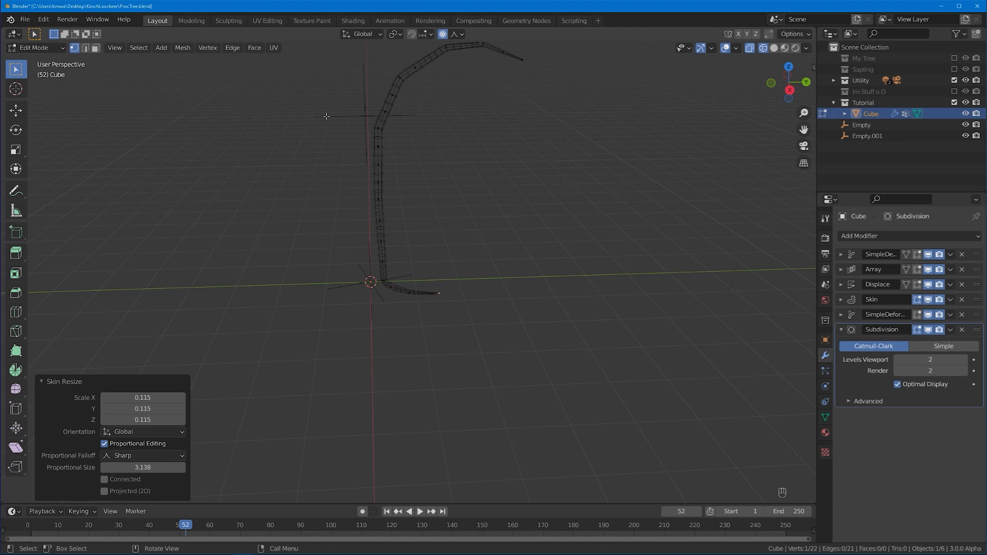
{"action": "left_click_drag", "start_coordinate": [332, 115], "coordinate": [395, 271]}
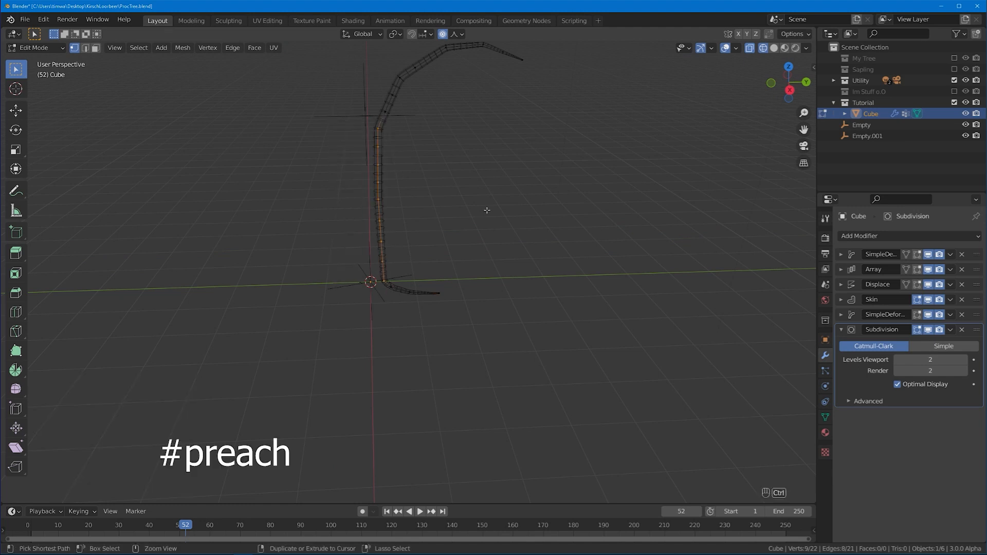
{"action": "key", "text": "ctrl+a"}
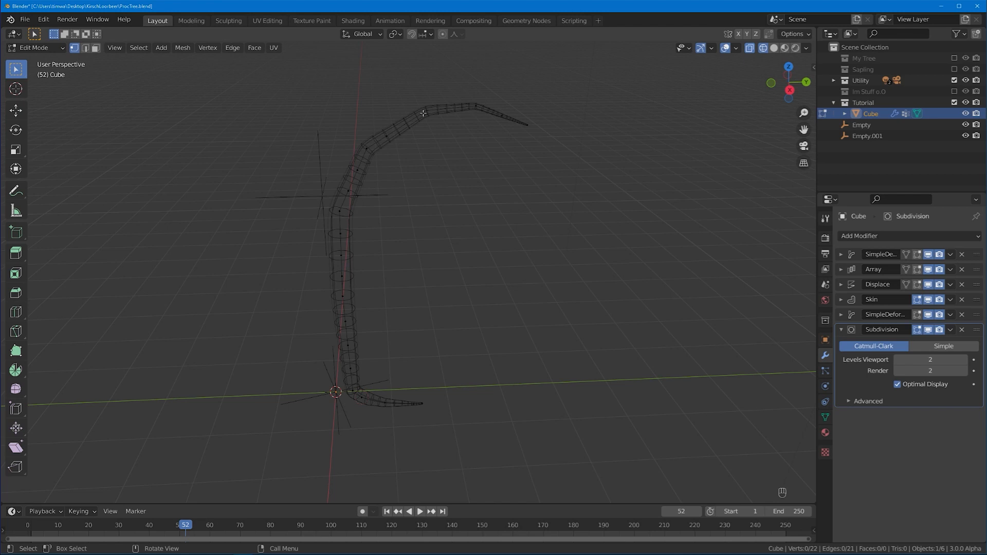
Slide the vertices along the upper branch to smooth its curve and scale down the skin radius there.
{"action": "left_click", "coordinate": [471, 104]}
{"action": "key", "text": "g"}
{"action": "key", "text": "g"}
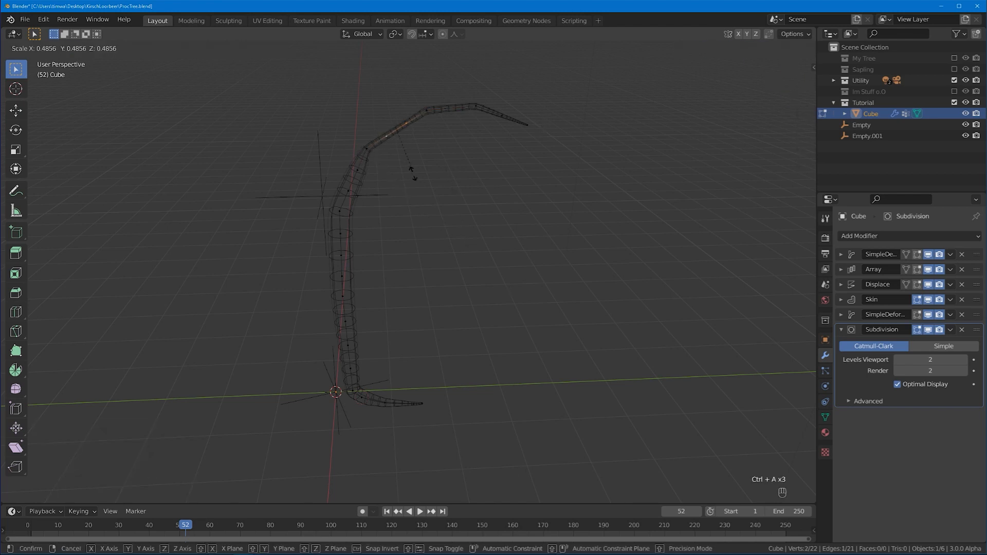
{"action": "left_click", "coordinate": [478, 136]}
{"action": "key", "text": "ctrl+a"}
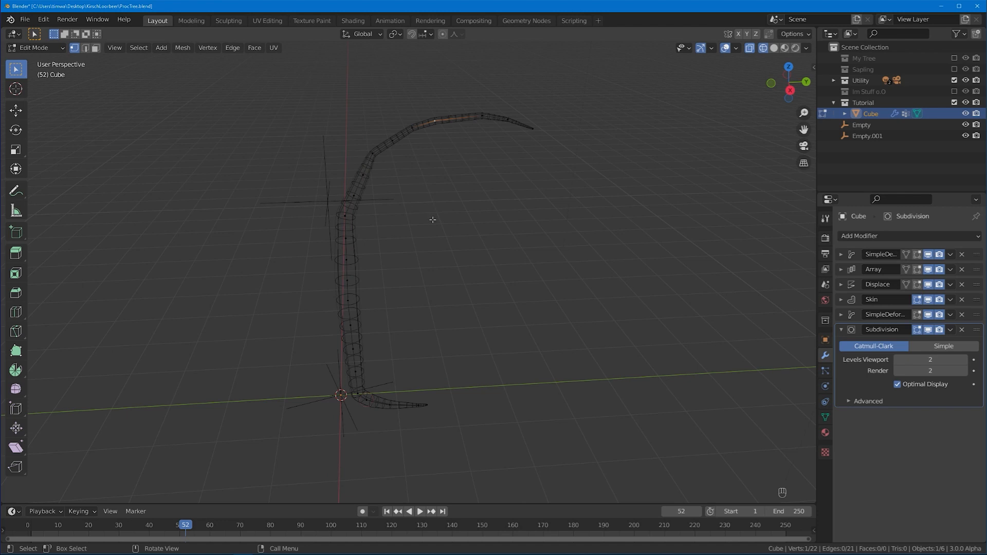
Extrude an upward side branch from the upper limb and scale its tip's skin radius by about 0.3.
{"action": "middle_click_drag", "start_coordinate": [433, 176], "coordinate": [423, 207], "text": "shift"}
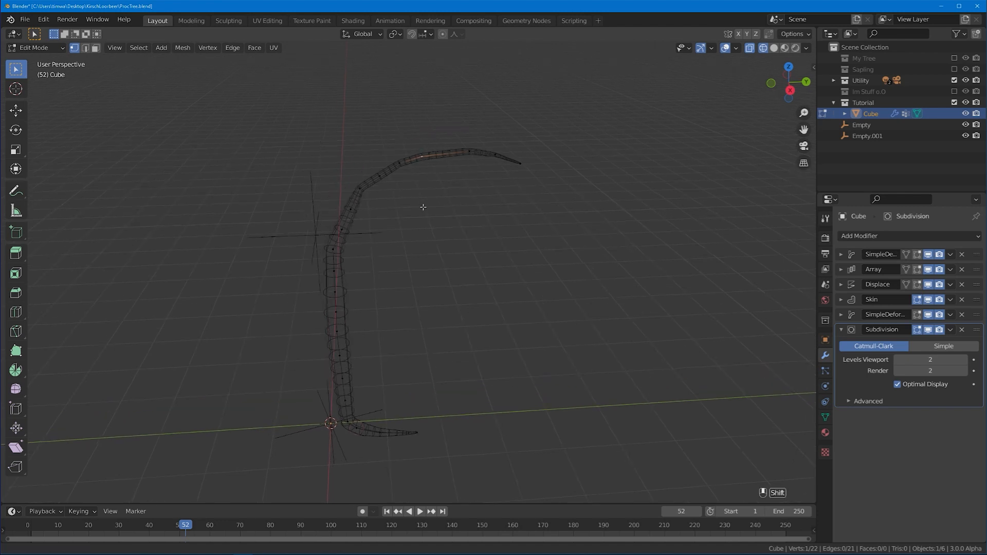
{"action": "key", "text": "e"}
{"action": "left_click", "coordinate": [447, 211]}
{"action": "key", "text": "e"}
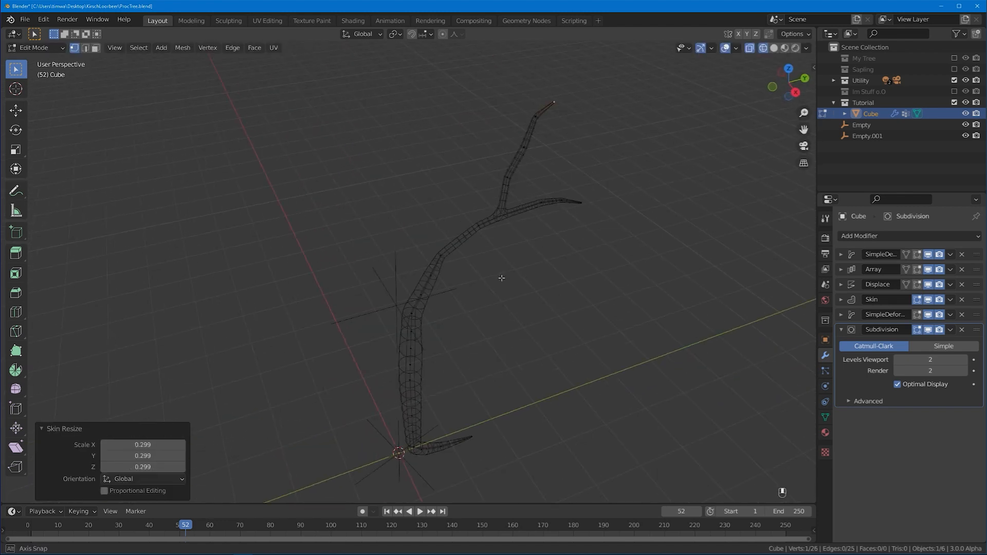
{"action": "middle_click_drag", "start_coordinate": [502, 276], "coordinate": [506, 315], "text": "shift"}
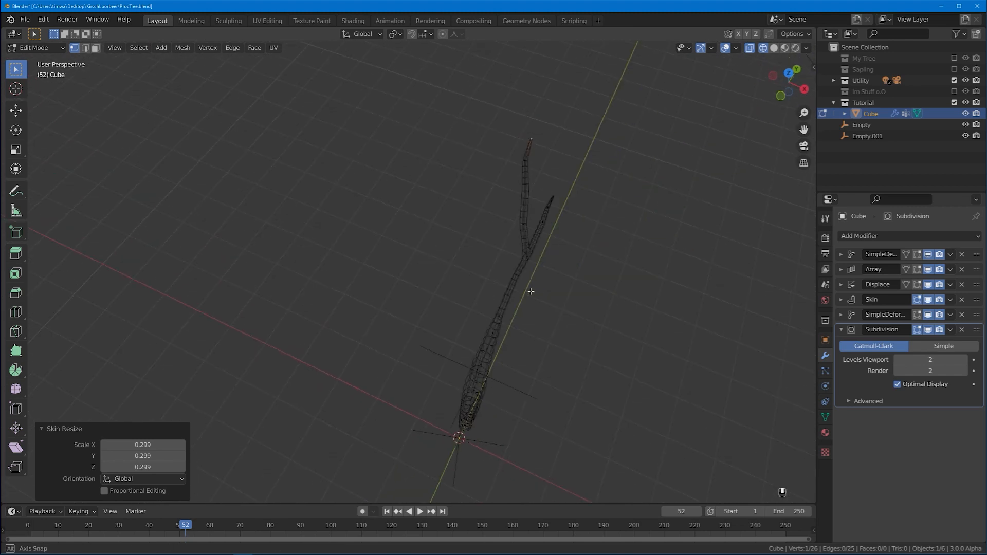
Extrude a three-segment side branch from the upper trunk's bend and thin its skin radius, scaling its base by about 0.63.
{"action": "key", "text": "e"}
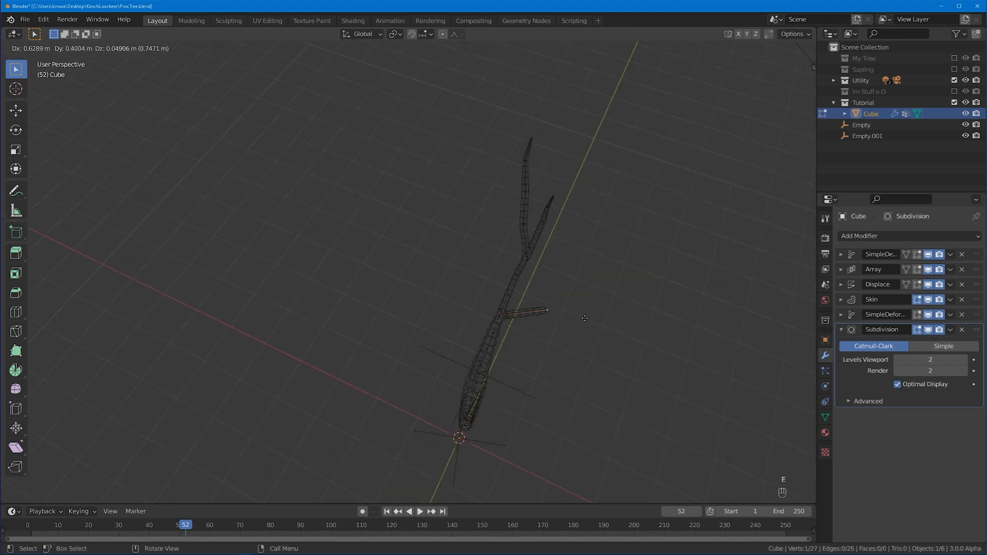
{"action": "left_click", "coordinate": [590, 317]}
{"action": "key", "text": "e"}
{"action": "left_click", "coordinate": [623, 277]}
{"action": "key", "text": "e"}
{"action": "left_click", "coordinate": [680, 271]}
{"action": "key", "text": "ctrl+a"}
{"action": "key", "text": "ctrl+a"}
{"action": "key", "text": "ctrl+a"}
{"action": "left_click", "coordinate": [575, 352]}
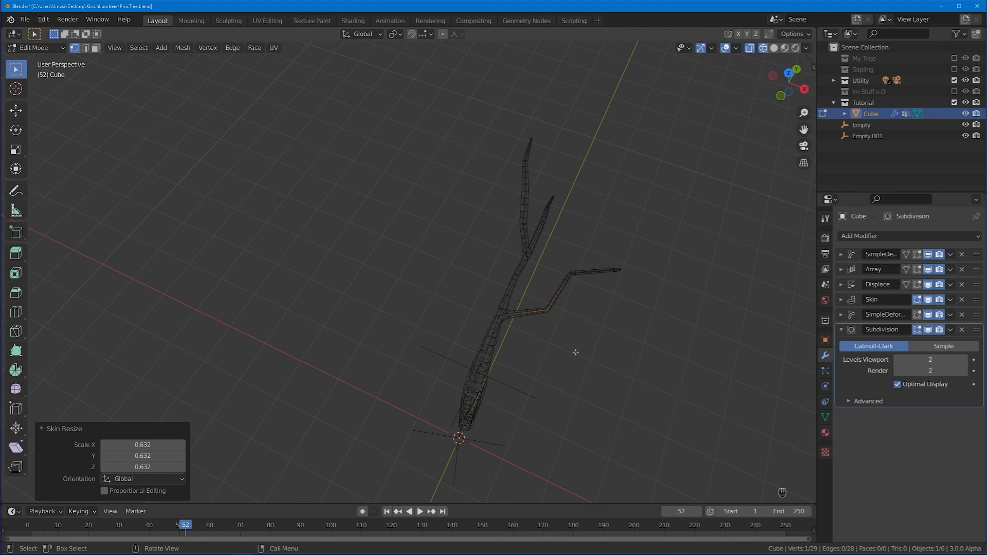
Extrude a four-segment side branch outward from the trunk below the previous one and resize its skin radius.
{"action": "middle_click_drag", "start_coordinate": [485, 358], "coordinate": [411, 266]}
{"action": "key", "text": "e"}
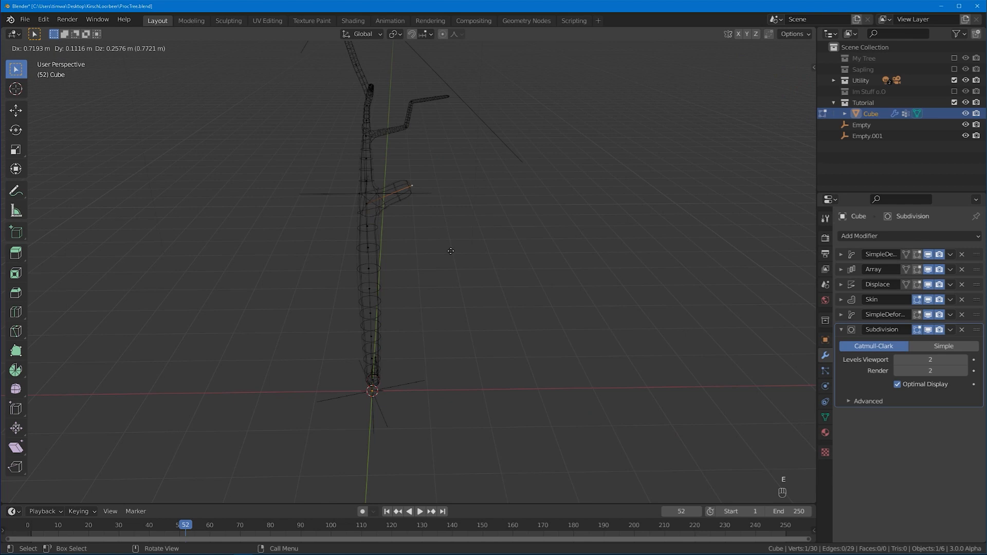
{"action": "left_click", "coordinate": [450, 251]}
{"action": "key", "text": "e"}
{"action": "left_click", "coordinate": [521, 242]}
{"action": "key", "text": "e"}
{"action": "left_click", "coordinate": [594, 220]}
{"action": "key", "text": "e"}
{"action": "left_click", "coordinate": [642, 213]}
{"action": "left_click_drag", "start_coordinate": [654, 111], "coordinate": [449, 232]}
{"action": "key", "text": "ctrl+a"}
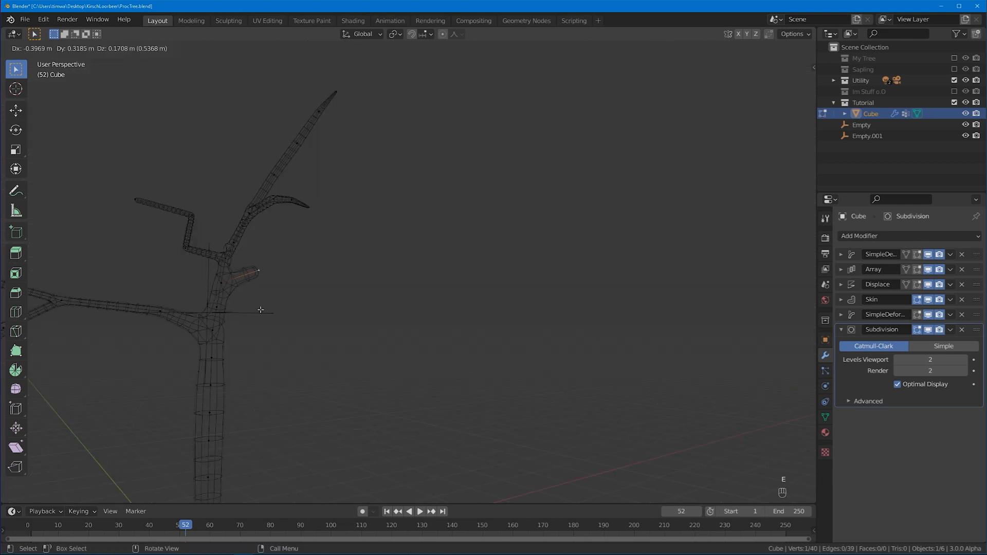
Extrude a branch segment about 0.54 m long from the upper trunk on the side opposite the other side branches.
{"action": "left_click", "coordinate": [260, 310]}
{"action": "key", "text": "KP_7"}
{"action": "middle_click_drag", "start_coordinate": [334, 275], "coordinate": [360, 359]}
Extrude a forking side root in several zigzag segments, running outward and downward from the middle of the existing root.
{"action": "key", "text": "e"}
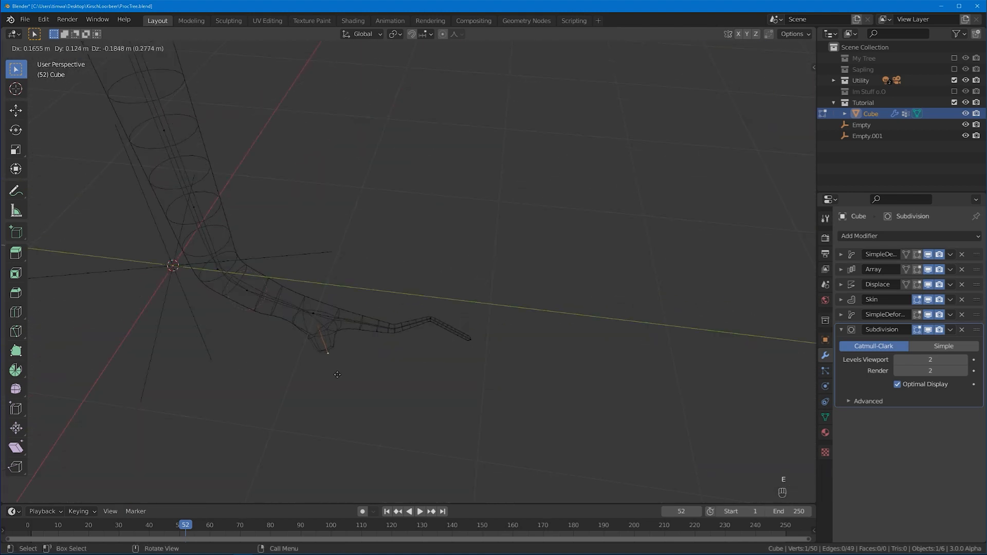
{"action": "left_click", "coordinate": [344, 405]}
{"action": "key", "text": "e"}
{"action": "left_click", "coordinate": [401, 422]}
{"action": "key", "text": "e"}
{"action": "left_click", "coordinate": [426, 487]}
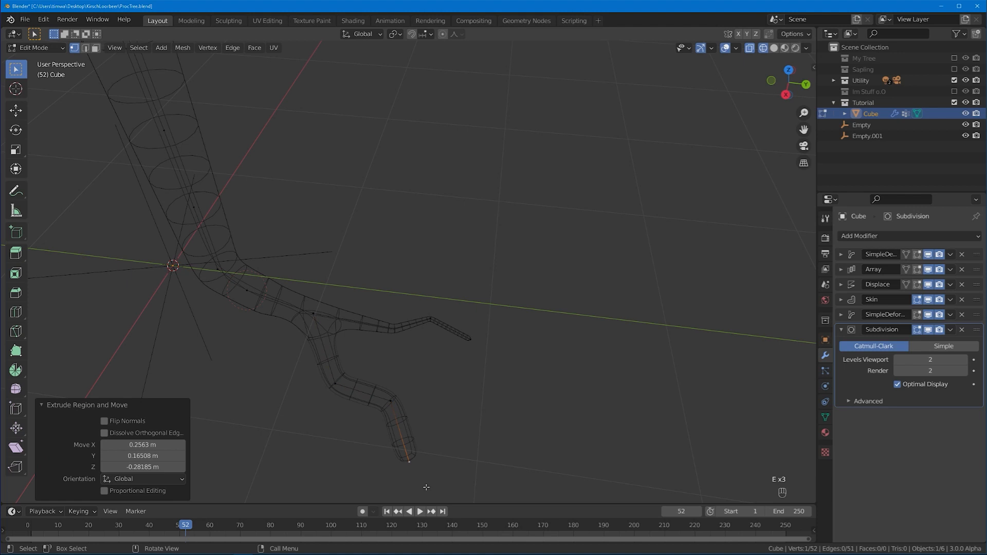
{"action": "key", "text": "e"}
{"action": "left_click", "coordinate": [382, 285]}
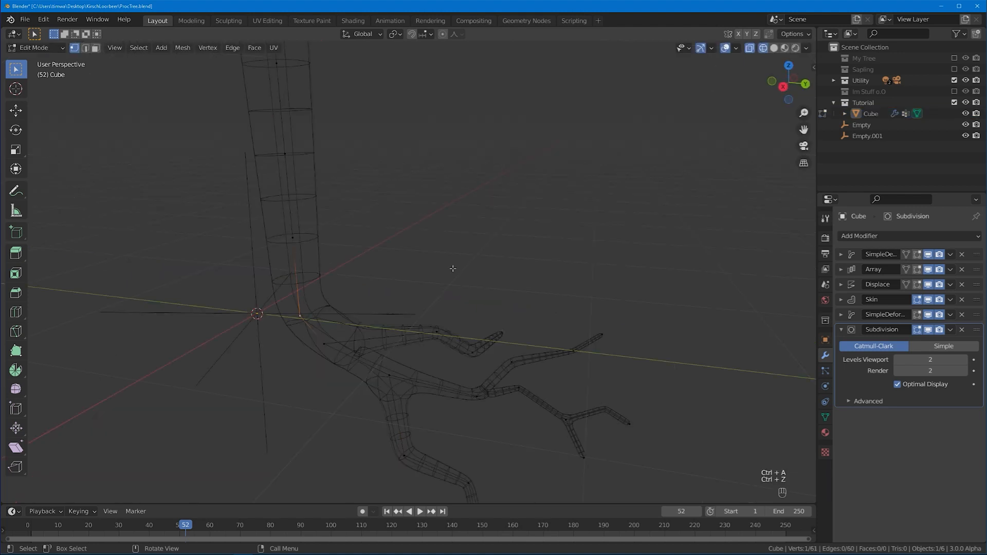
Scale the skin radius of the trunk's middle vertices by about 0.79 and return to Object Mode.
{"action": "middle_click_drag", "start_coordinate": [373, 299], "coordinate": [390, 308], "text": "shift"}
{"action": "key", "text": "ctrl+a"}
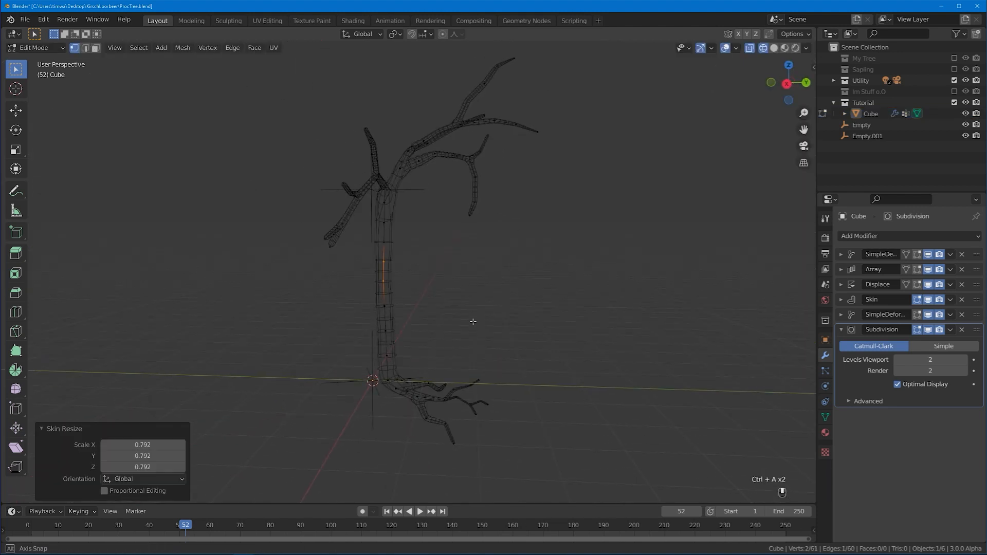
{"action": "left_click", "coordinate": [474, 317]}
{"action": "middle_click_drag", "start_coordinate": [473, 317], "coordinate": [485, 333]}
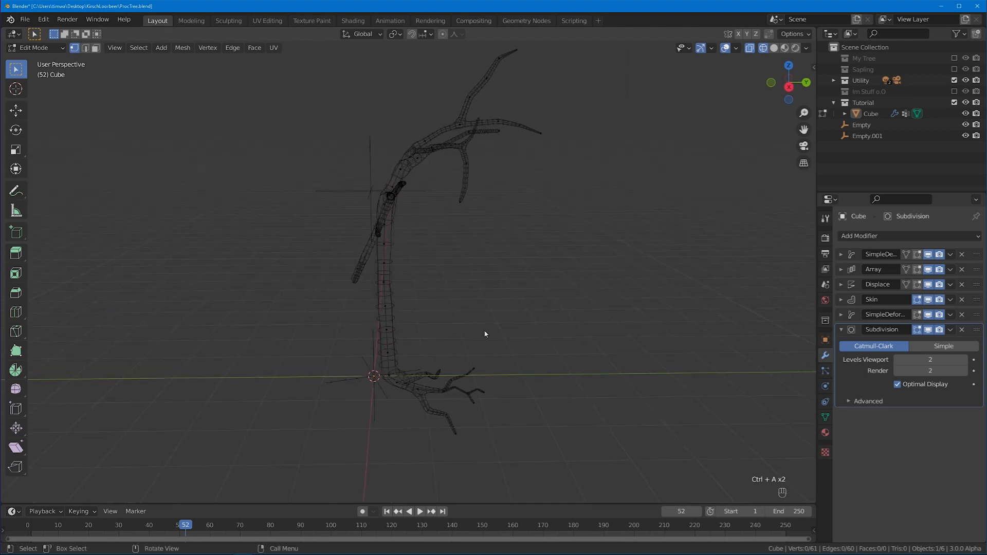
{"action": "key", "text": "Tab"}
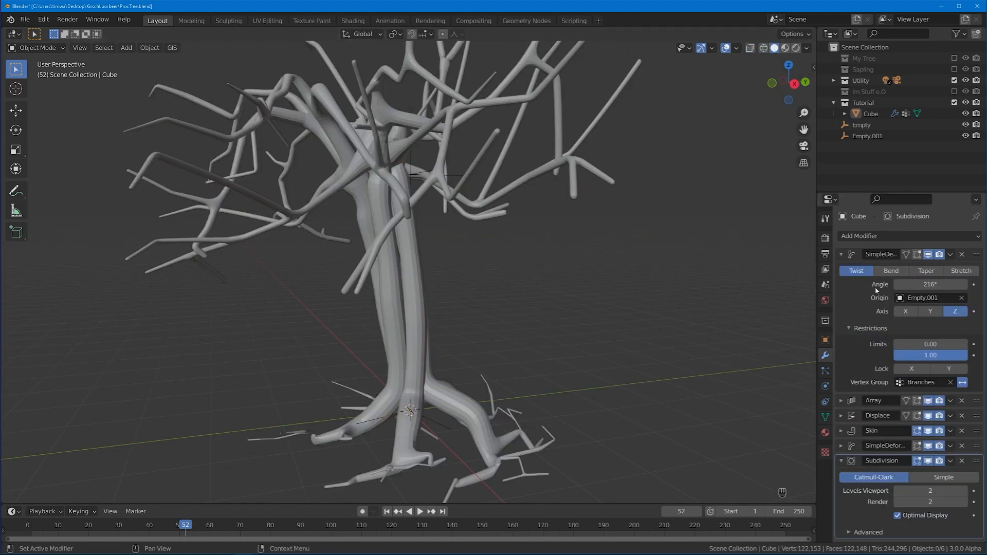
Adjust the twist angle of the first Simple Deform modifier and set the Displace direction to Z.
{"action": "left_click_drag", "start_coordinate": [911, 291], "coordinate": [954, 285]}
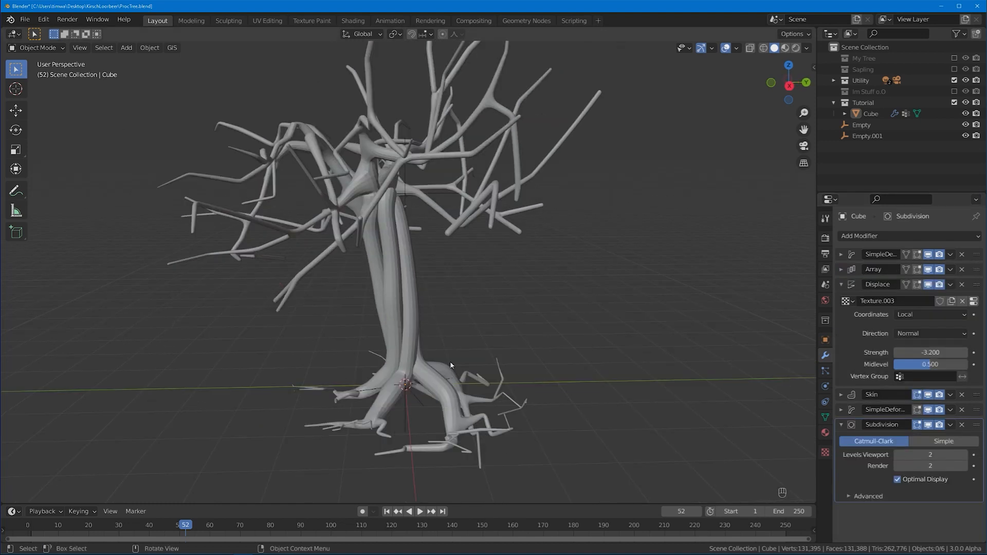
{"action": "left_click", "coordinate": [925, 335]}
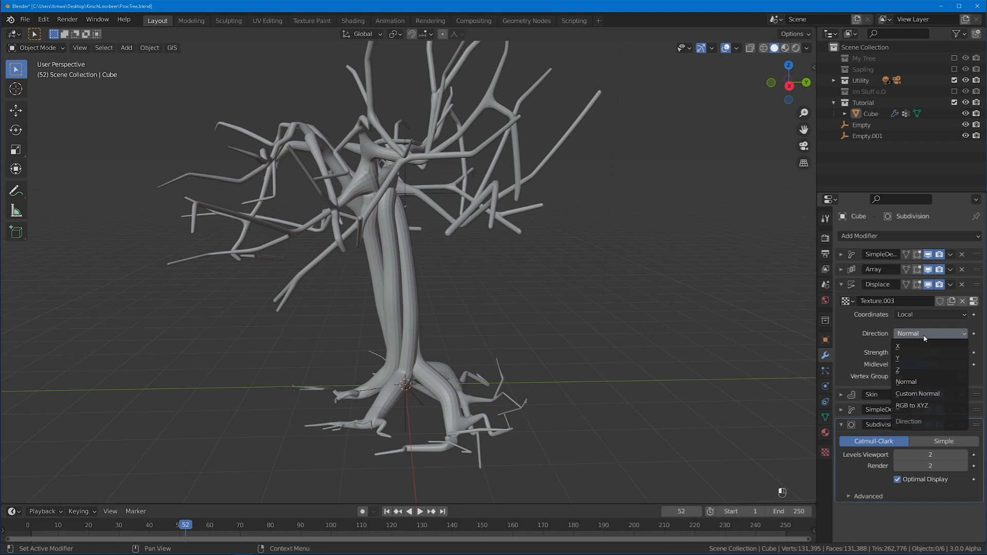
{"action": "left_click", "coordinate": [920, 370]}
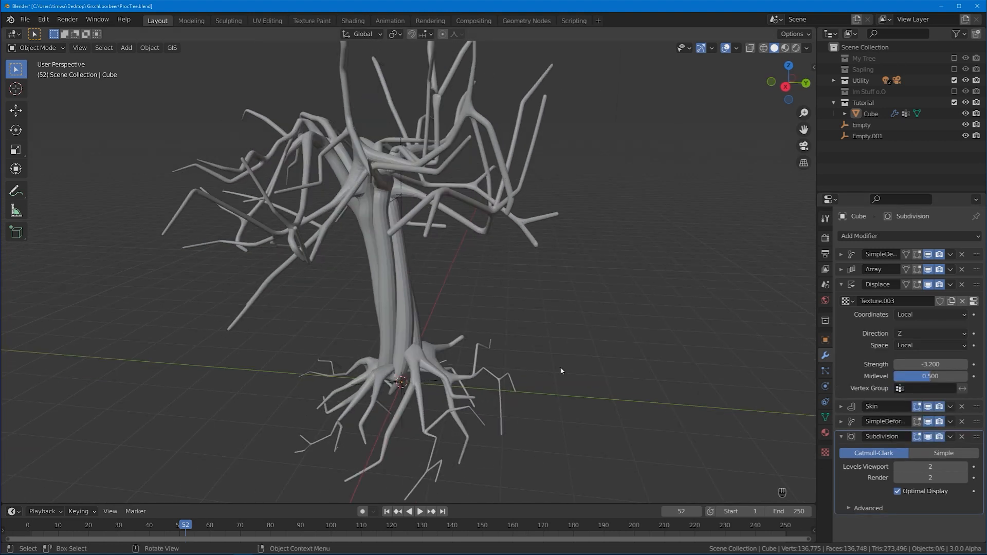
Set the Displace modifier's strength to -1.
{"action": "left_click", "coordinate": [909, 364]}
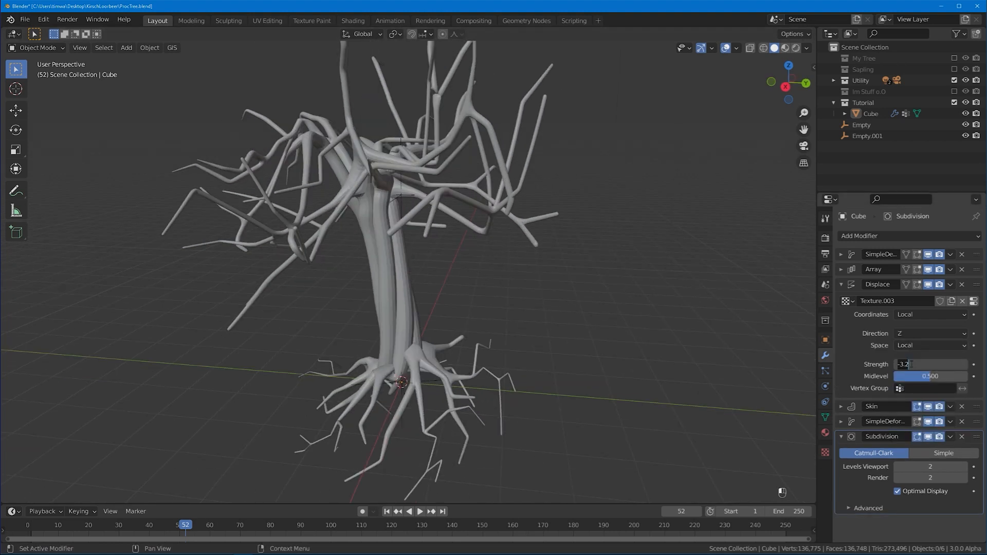
{"action": "type", "text": "-1"}
{"action": "key", "text": "Return"}
{"action": "mouse_move", "coordinate": [668, 329]}
{"action": "middle_mouse_down"}
{"action": "mouse_move", "coordinate": [630, 315]}
{"action": "mouse_move", "coordinate": [661, 341]}
{"action": "middle_mouse_up"}
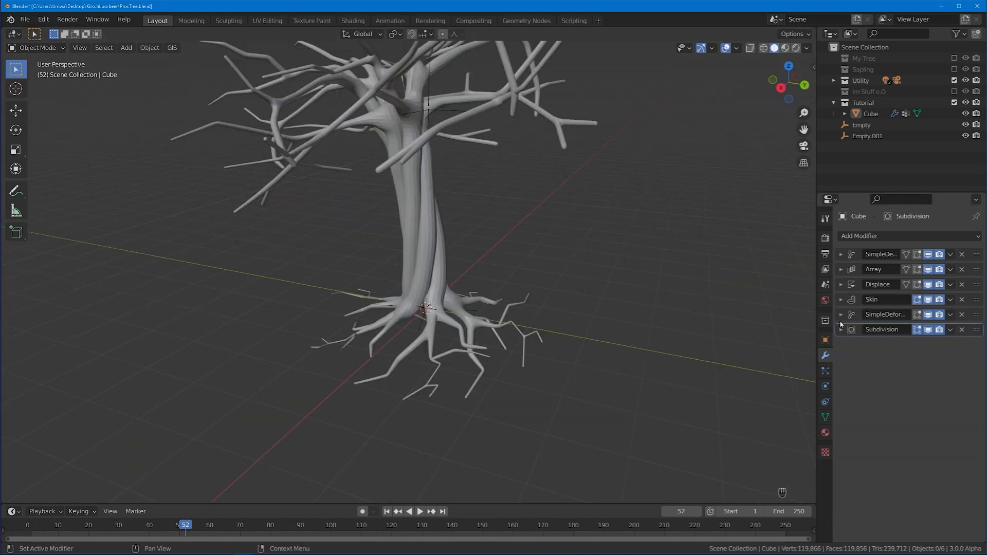
Review the Skin modifier's settings and save the file.
{"action": "left_click", "coordinate": [841, 300]}
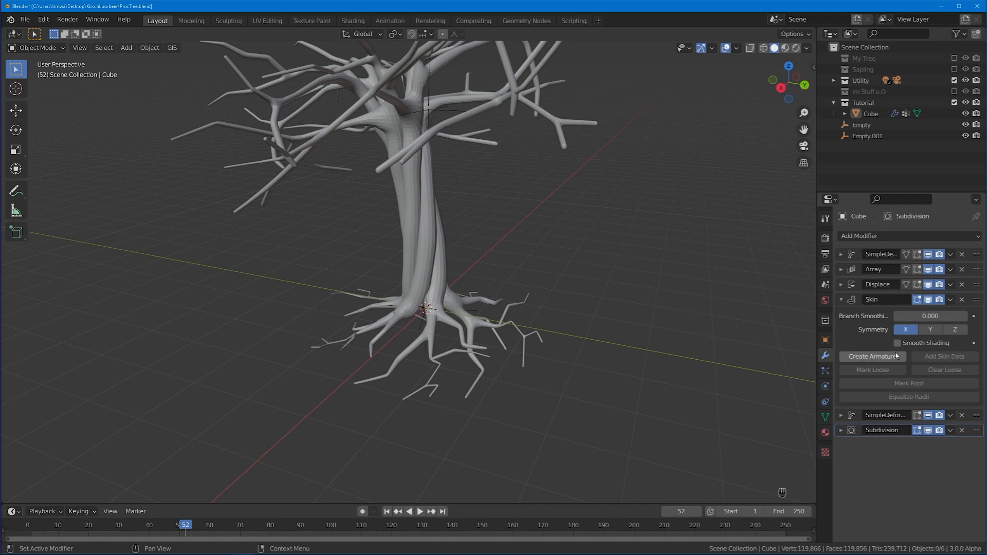
{"action": "left_click", "coordinate": [841, 299]}
{"action": "middle_click_drag", "start_coordinate": [592, 227], "coordinate": [518, 225]}
{"action": "key", "text": "ctrl"}
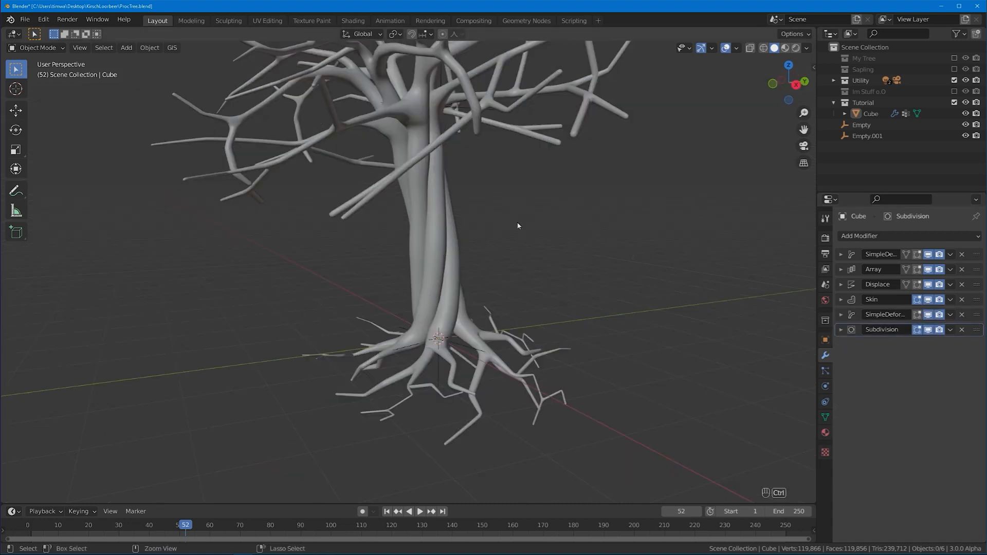
{"action": "key", "text": "ctrl+s"}
Add a Remesh modifier in Voxel mode with a 0.05 m voxel size and 0.2 m adaptivity, and try its smooth shading.
{"action": "left_click", "coordinate": [874, 237]}
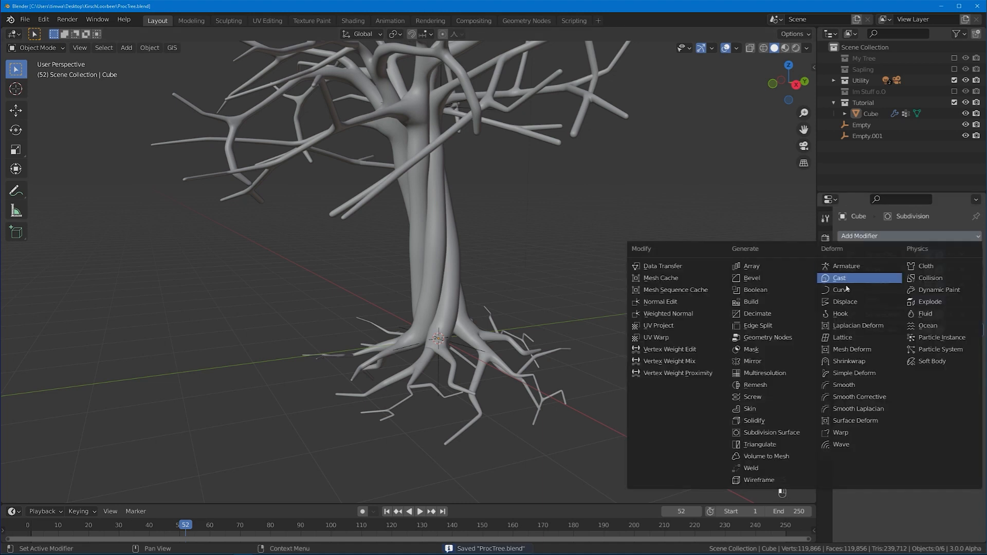
{"action": "left_click", "coordinate": [761, 387]}
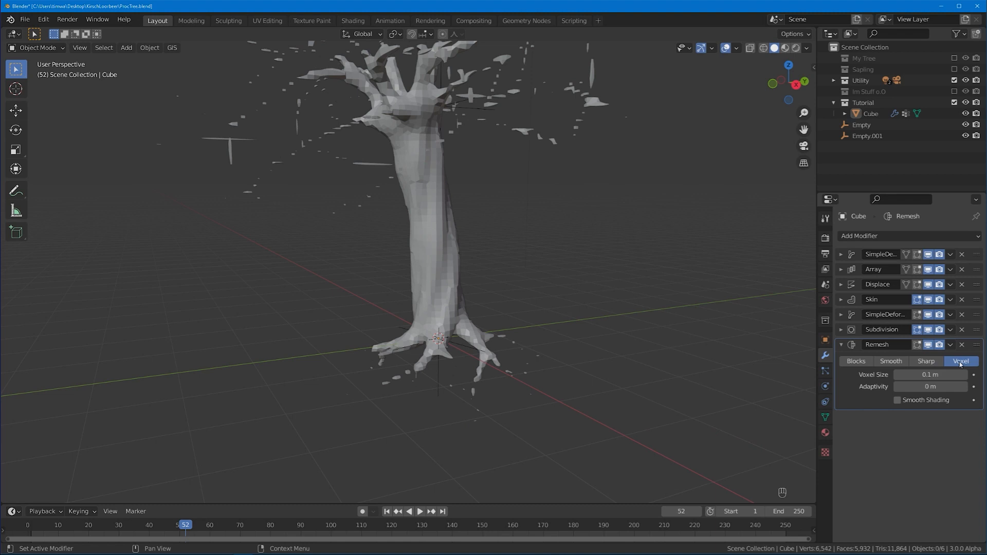
{"action": "left_click", "coordinate": [933, 375]}
{"action": "left_click", "coordinate": [906, 375]}
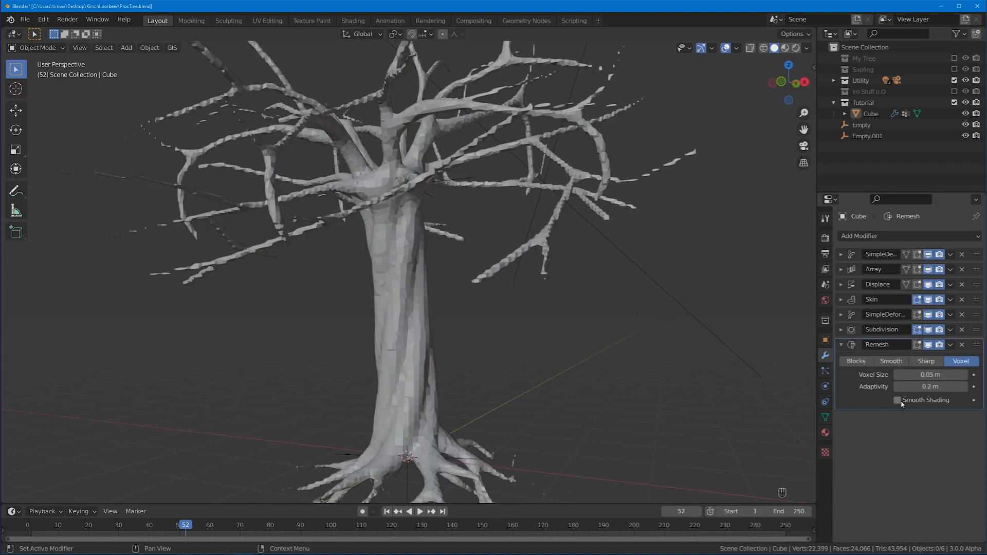
{"action": "left_click", "coordinate": [899, 401]}
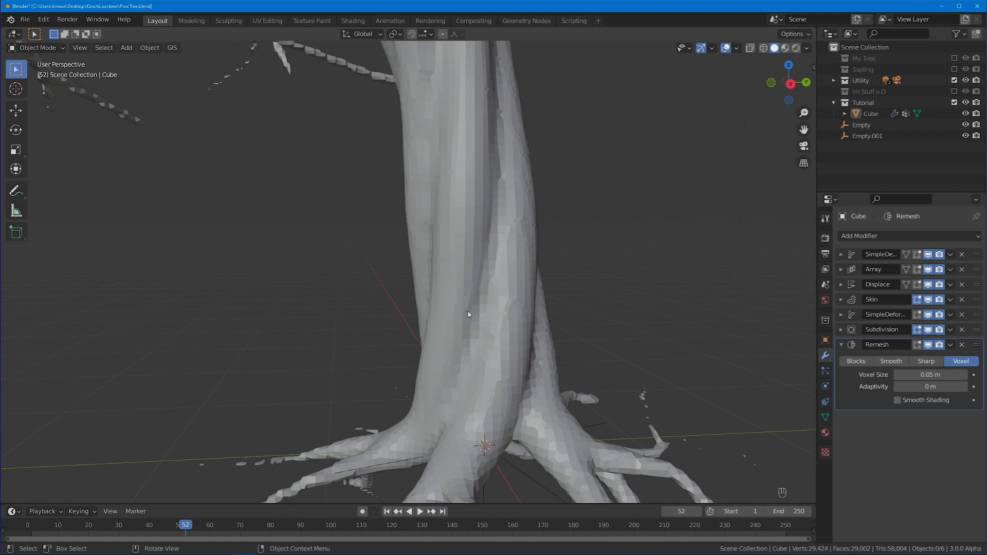
Inspect the remeshed tree's trunk, roots and thin branch tips from several angles.
{"action": "scroll", "coordinate": [471, 315], "scroll_direction": "down", "scroll_amount": 6}
{"action": "middle_click_drag", "start_coordinate": [464, 266], "coordinate": [573, 333]}
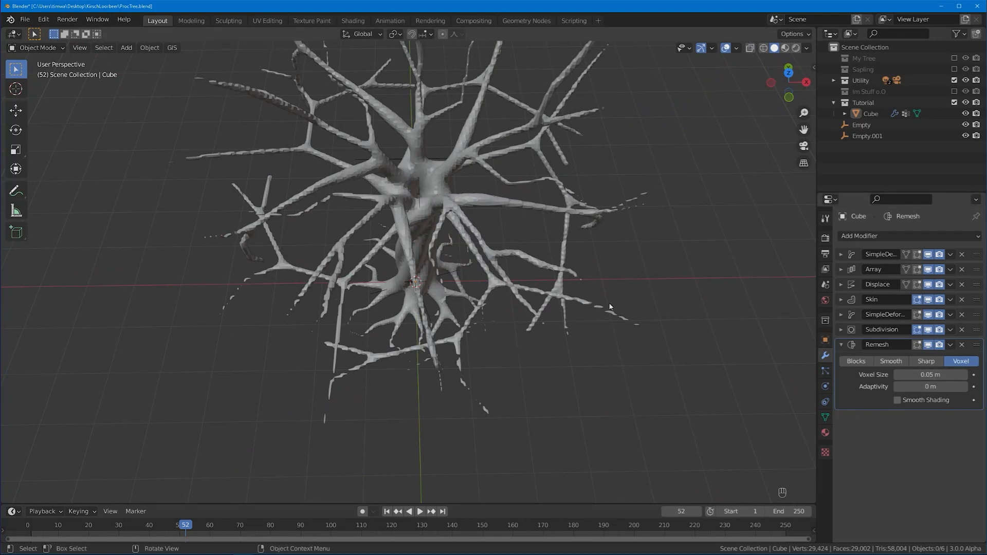
{"action": "middle_click_drag", "start_coordinate": [520, 306], "coordinate": [468, 254]}
{"action": "scroll", "coordinate": [465, 258], "scroll_direction": "up", "scroll_amount": 5}
{"action": "scroll", "coordinate": [465, 258], "scroll_direction": "down", "scroll_amount": 3}
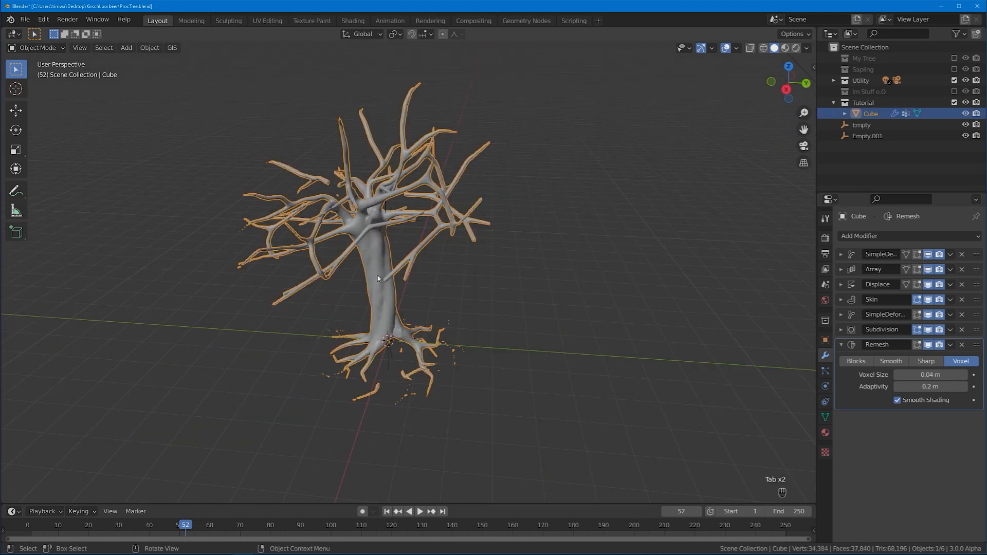
Compare the single skinned base branch with the full modified tree, and review the Displace modifier's settings.
{"action": "key", "text": "Tab"}
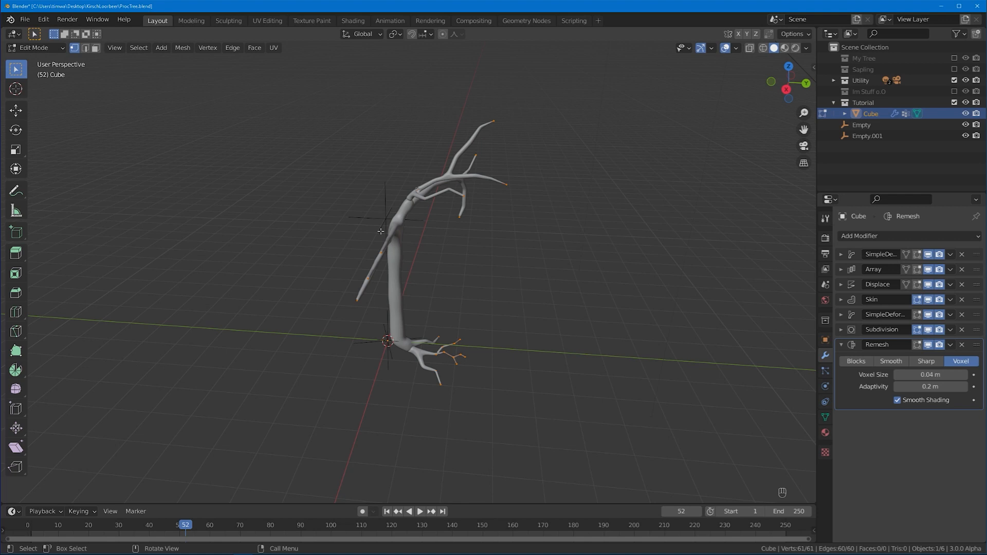
{"action": "key", "text": "Tab"}
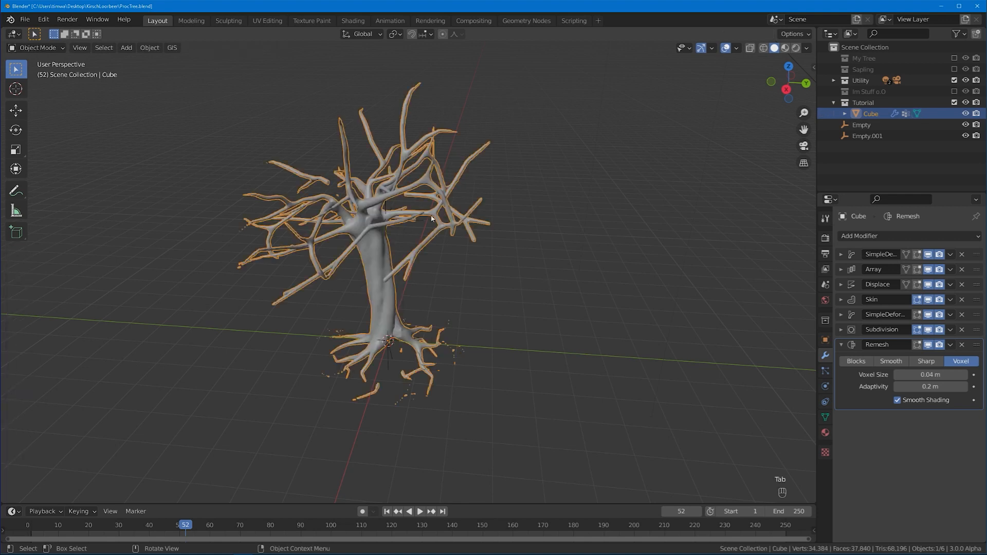
{"action": "left_click", "coordinate": [536, 246]}
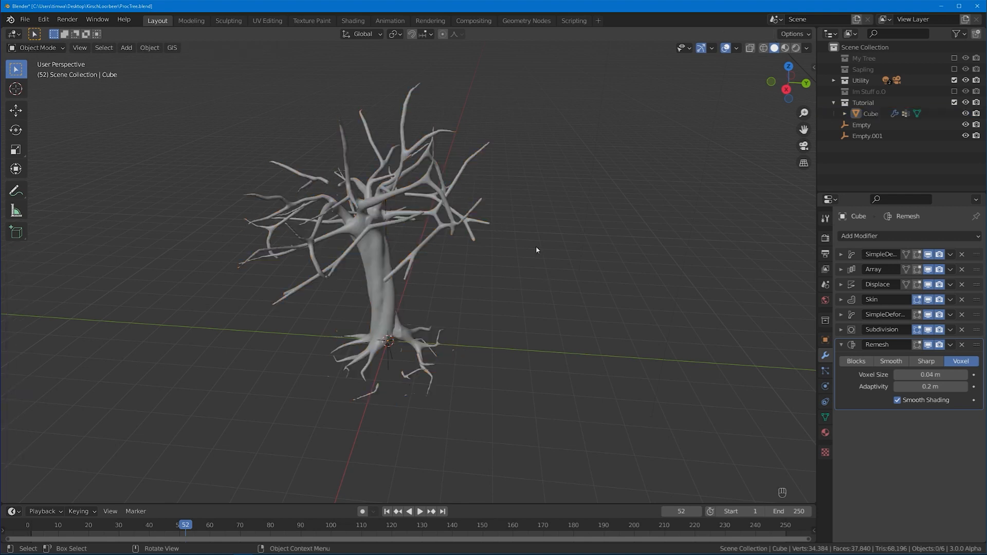
{"action": "left_click", "coordinate": [841, 286]}
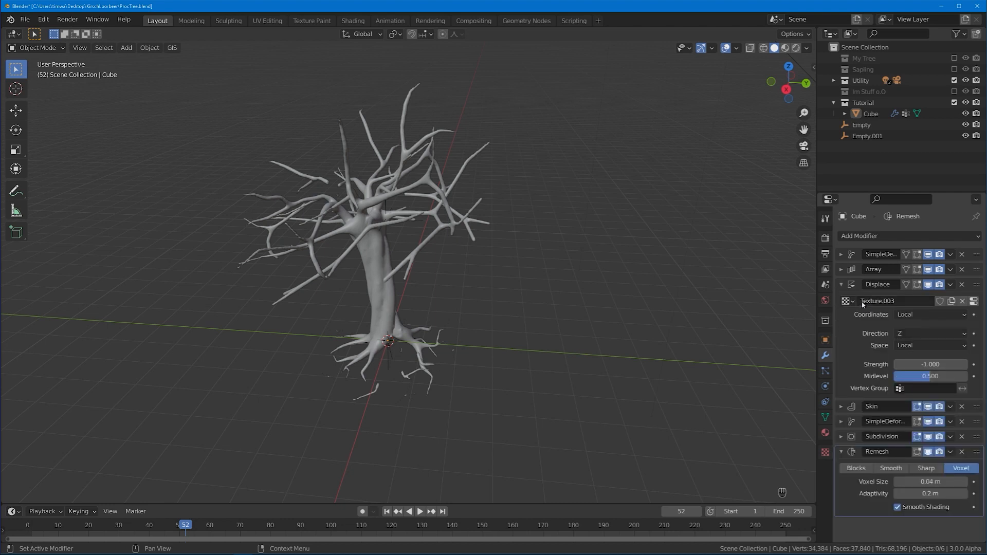
Try adding a Simple Deform modifier in Bend mode and placing it directly above the Array modifier.
{"action": "left_click", "coordinate": [858, 236]}
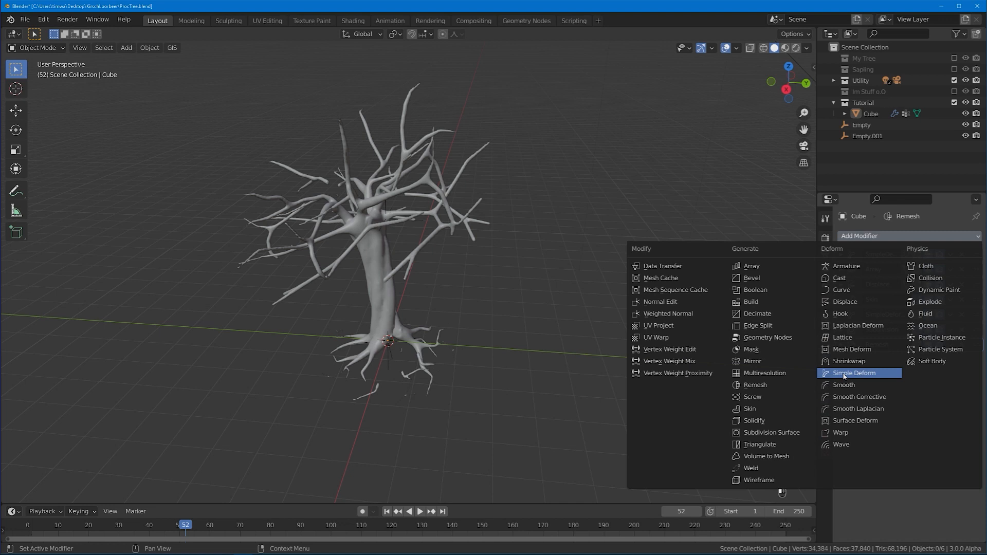
{"action": "left_click", "coordinate": [845, 374]}
{"action": "left_click", "coordinate": [891, 376]}
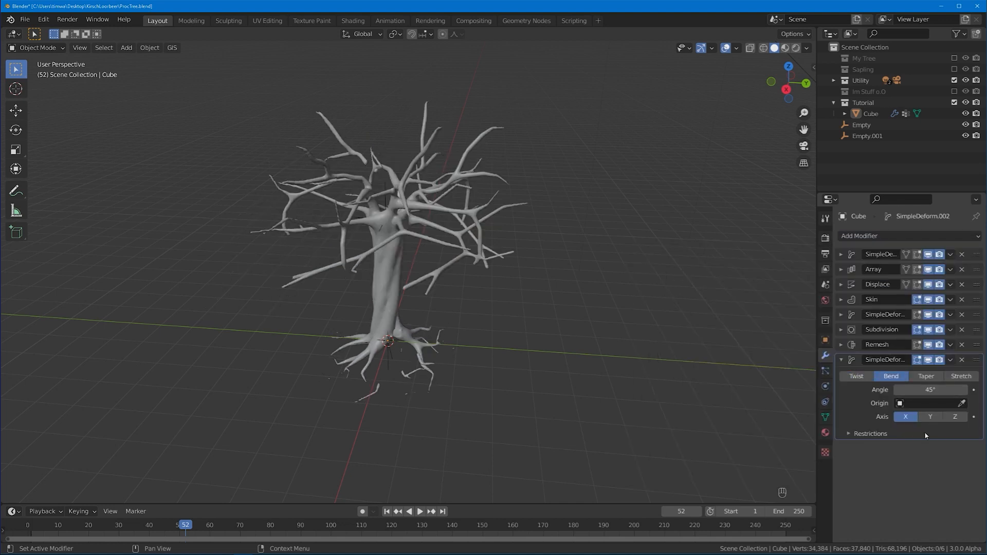
{"action": "left_click_drag", "start_coordinate": [976, 359], "coordinate": [972, 263]}
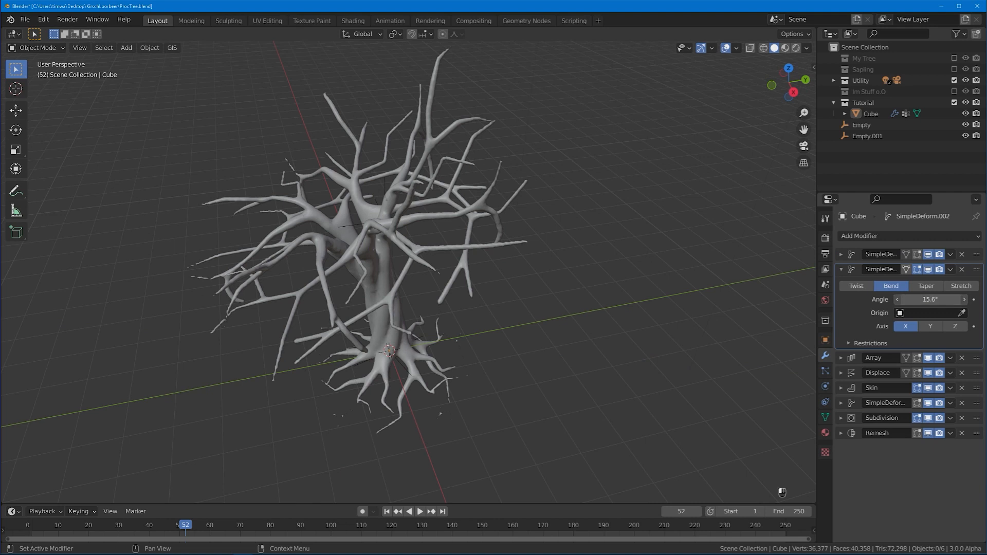
Try a 112° bend angle on the new Simple Deform modifier, and try its Stretch mode along the Z axis.
{"action": "left_click_drag", "start_coordinate": [931, 300], "coordinate": [853, 304]}
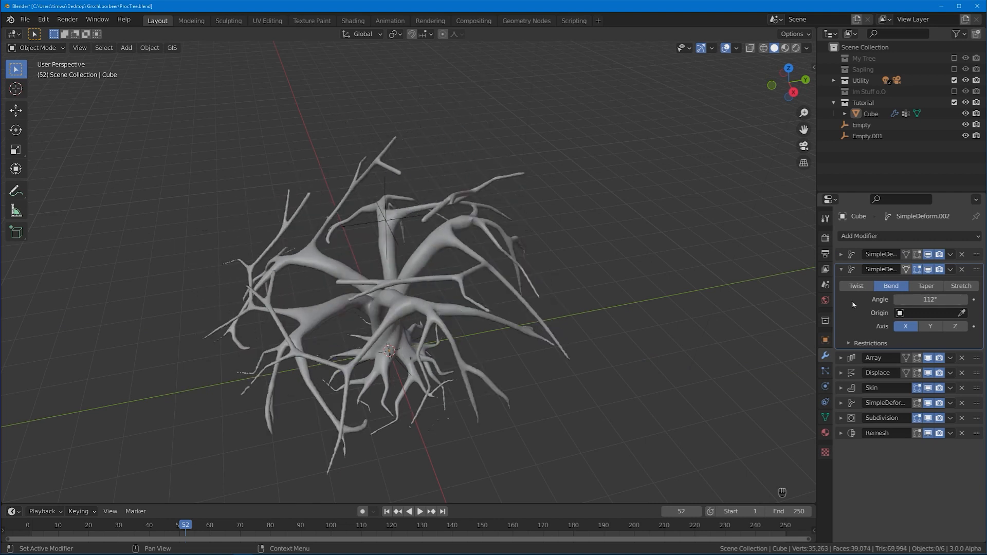
{"action": "left_click", "coordinate": [962, 287]}
{"action": "left_click", "coordinate": [955, 326]}
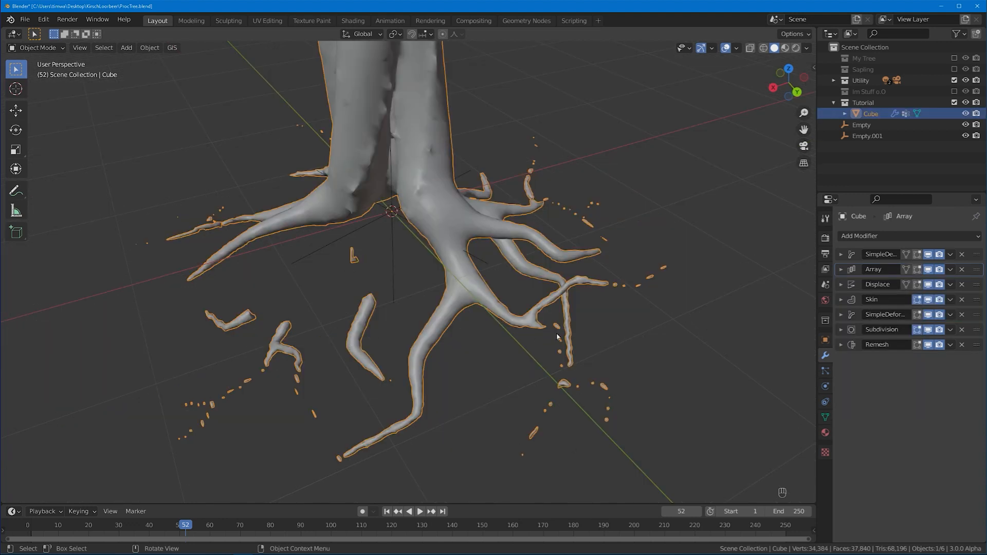
Resize the skin radius of the selected thin root-tip vertices in the base mesh, and return to Object Mode.
{"action": "key", "text": "Tab"}
{"action": "key", "text": "ctrl+a"}
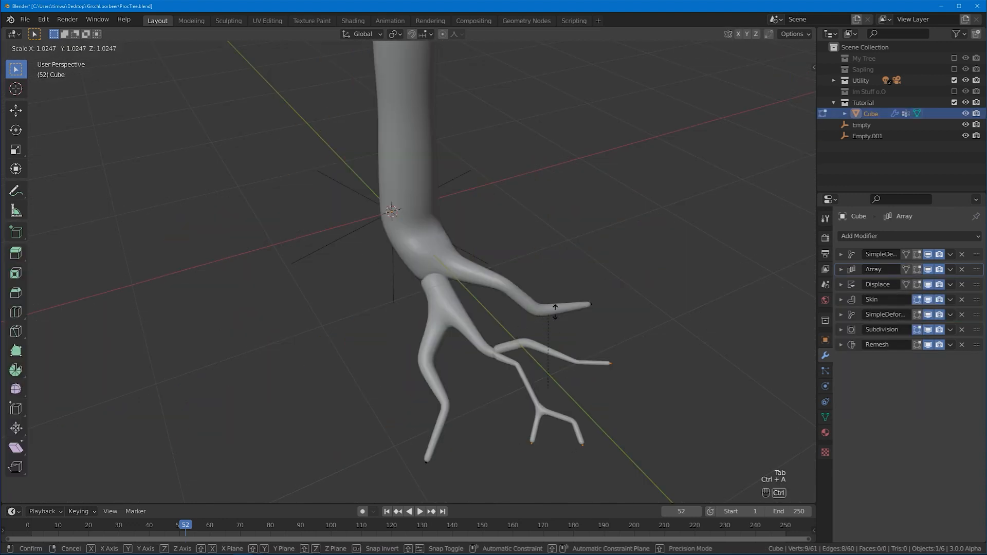
{"action": "left_click", "coordinate": [598, 292]}
{"action": "key", "text": "Tab"}
Freely rotate the Empty at the trunk's base to change how the arrayed trunk and root copies are arranged.
{"action": "middle_click_drag", "start_coordinate": [585, 291], "coordinate": [411, 129]}
{"action": "left_click", "coordinate": [400, 77]}
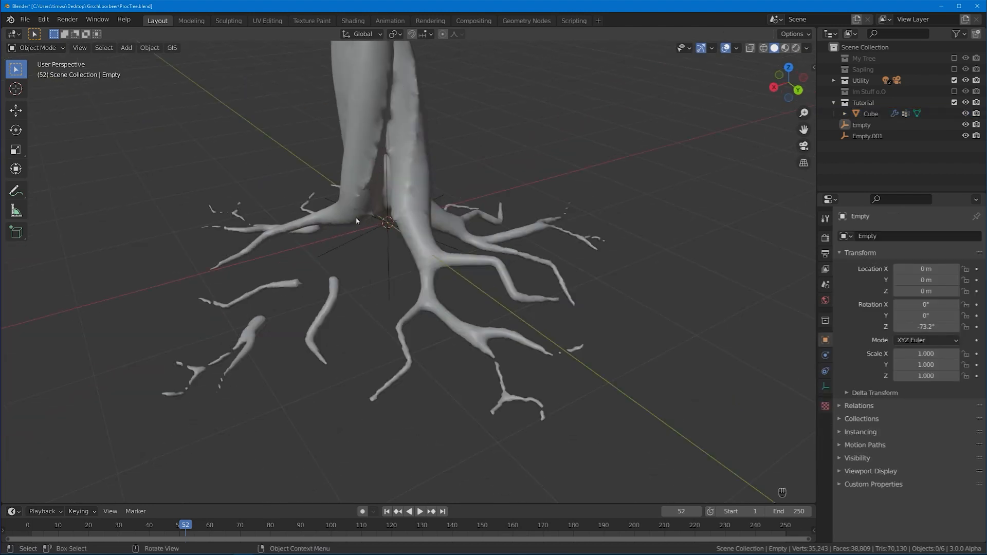
{"action": "left_click", "coordinate": [395, 205]}
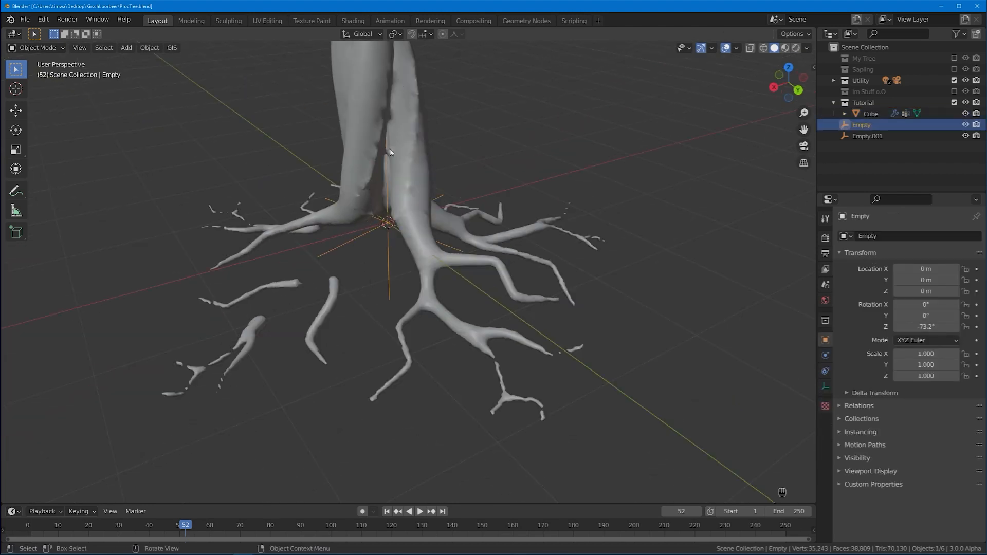
{"action": "key", "text": "r"}
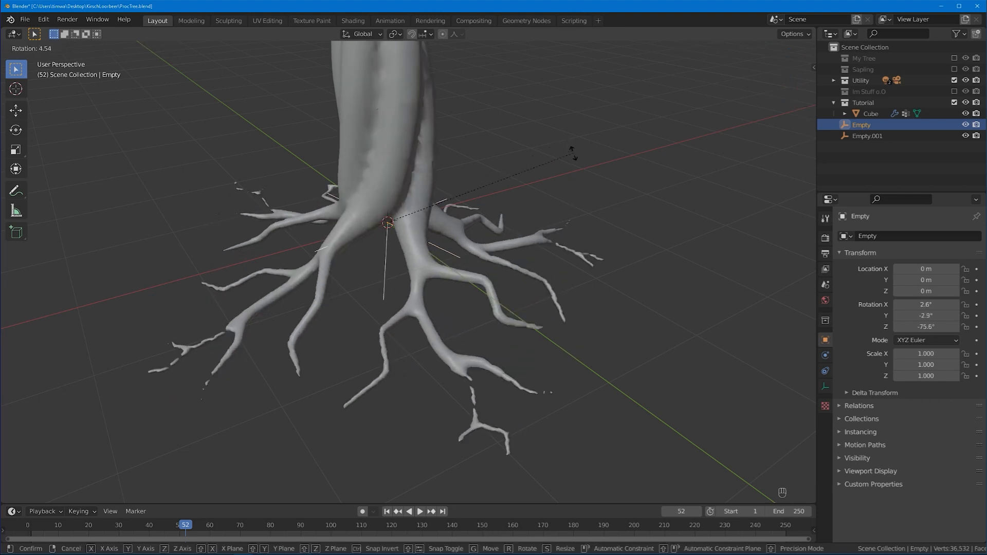
{"action": "left_click", "coordinate": [589, 198]}
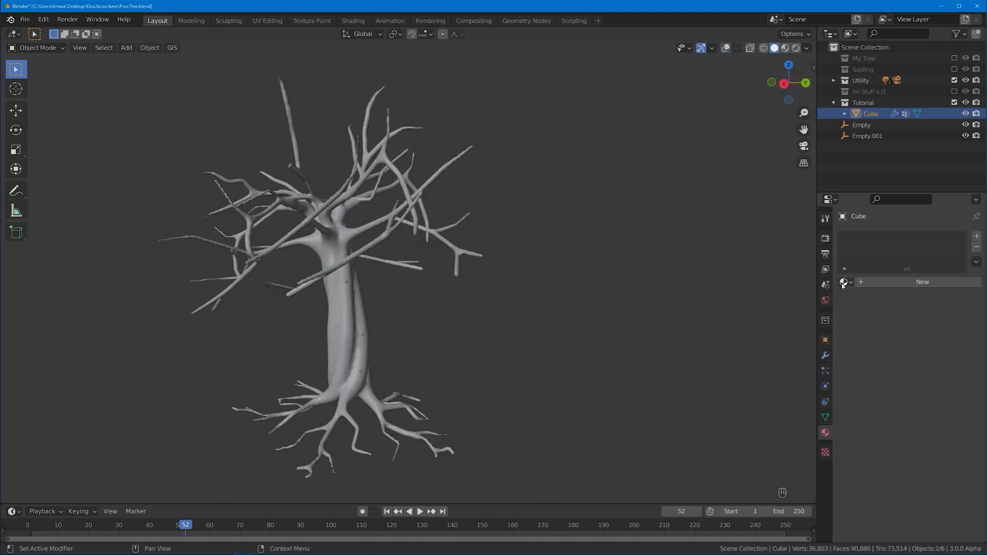
Assign the existing Bark material to the tree and display it with rendered viewport shading.
{"action": "left_click", "coordinate": [843, 282]}
{"action": "left_click", "coordinate": [790, 300]}
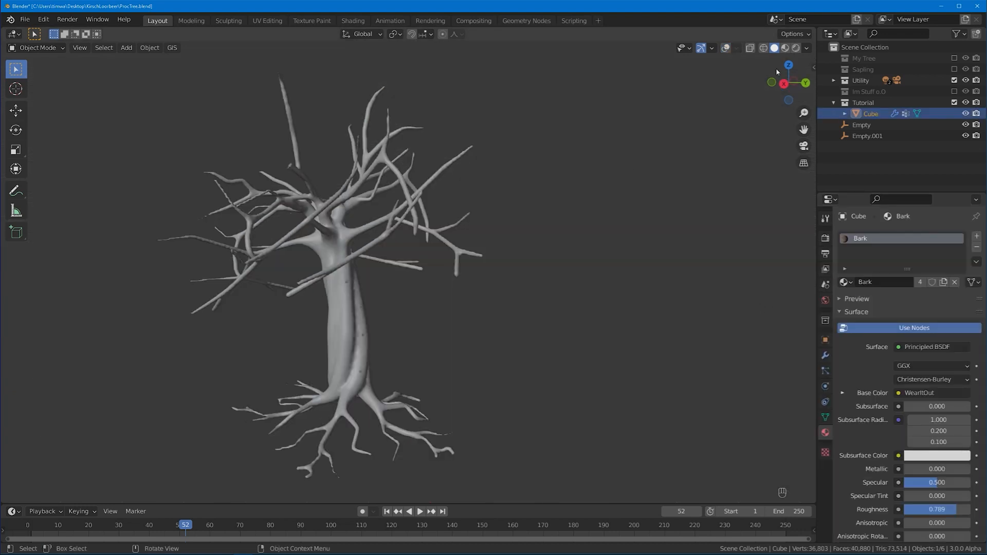
{"action": "left_click", "coordinate": [796, 48]}
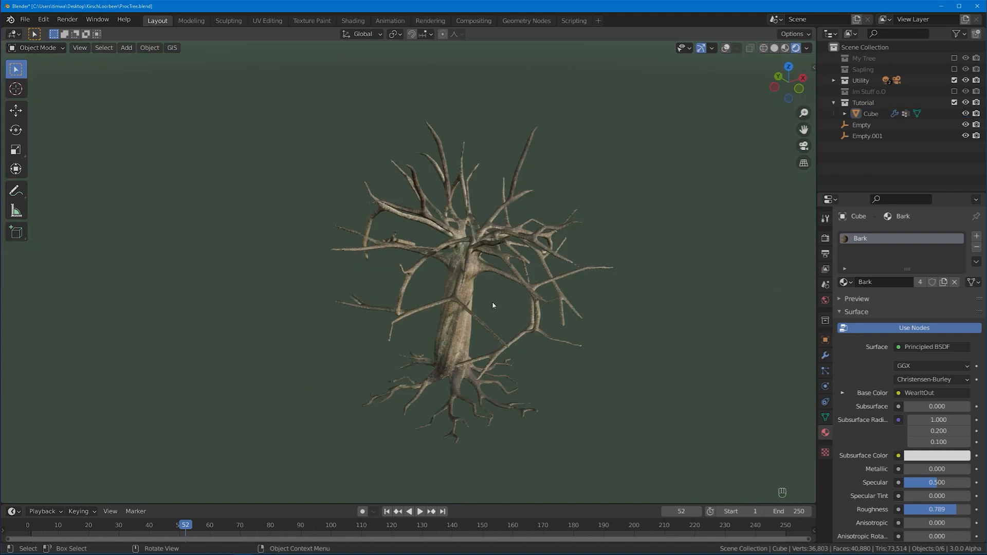
{"action": "middle_click_drag", "start_coordinate": [492, 301], "coordinate": [494, 289]}
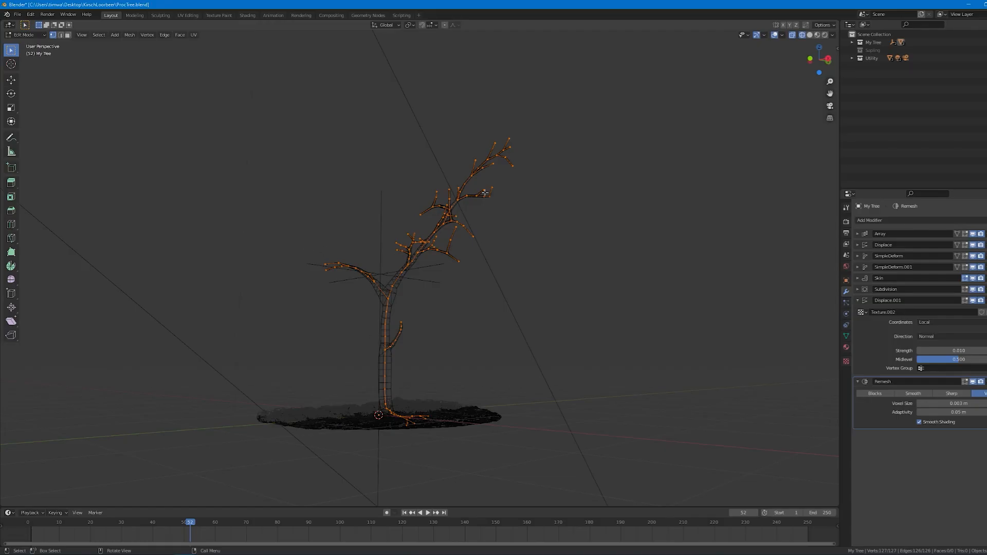
{"action": "key", "text": "shift+grave"}
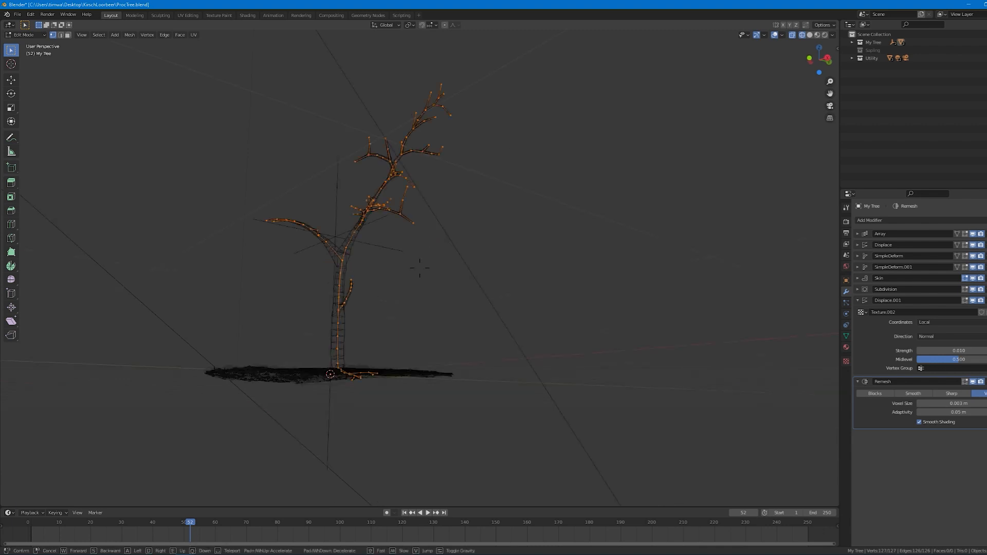
{"action": "key", "text": "w"}
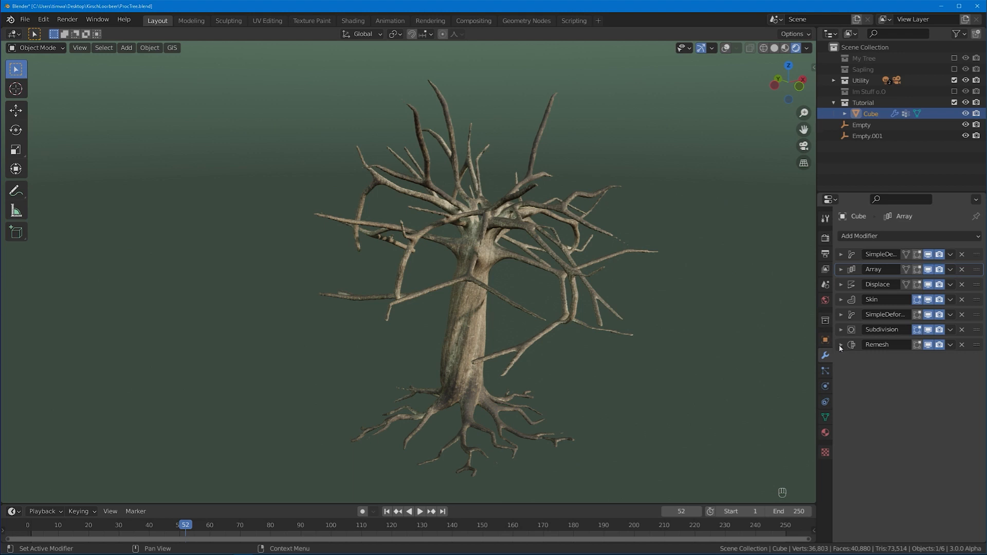
Disable the tree's Remesh modifier for both the render and the viewport.
{"action": "left_click", "coordinate": [841, 345]}
{"action": "left_click", "coordinate": [939, 345]}
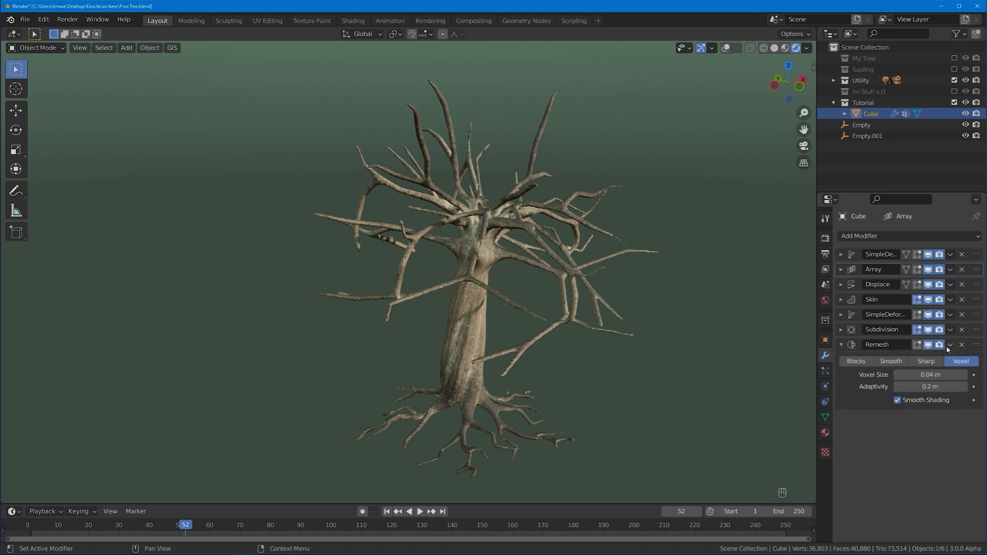
{"action": "left_click", "coordinate": [928, 345]}
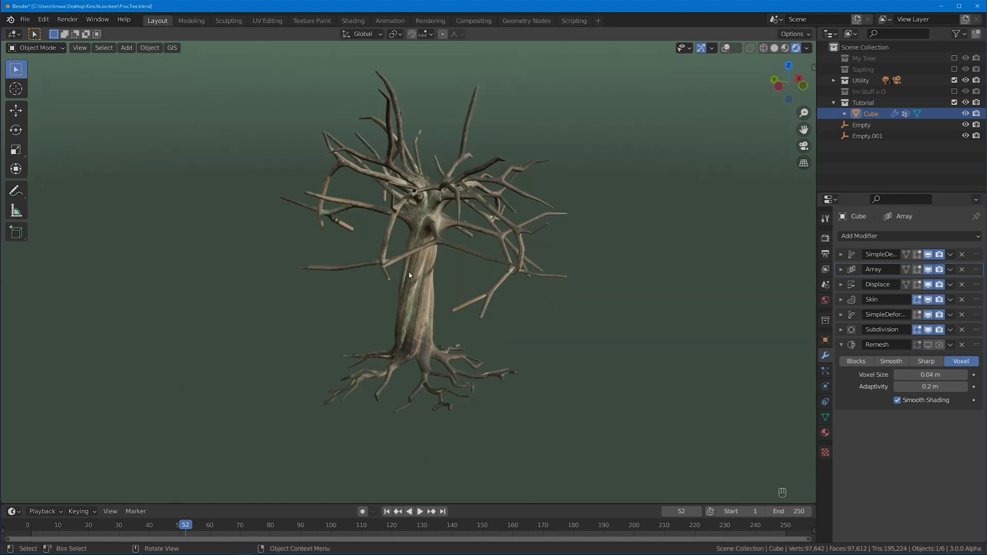